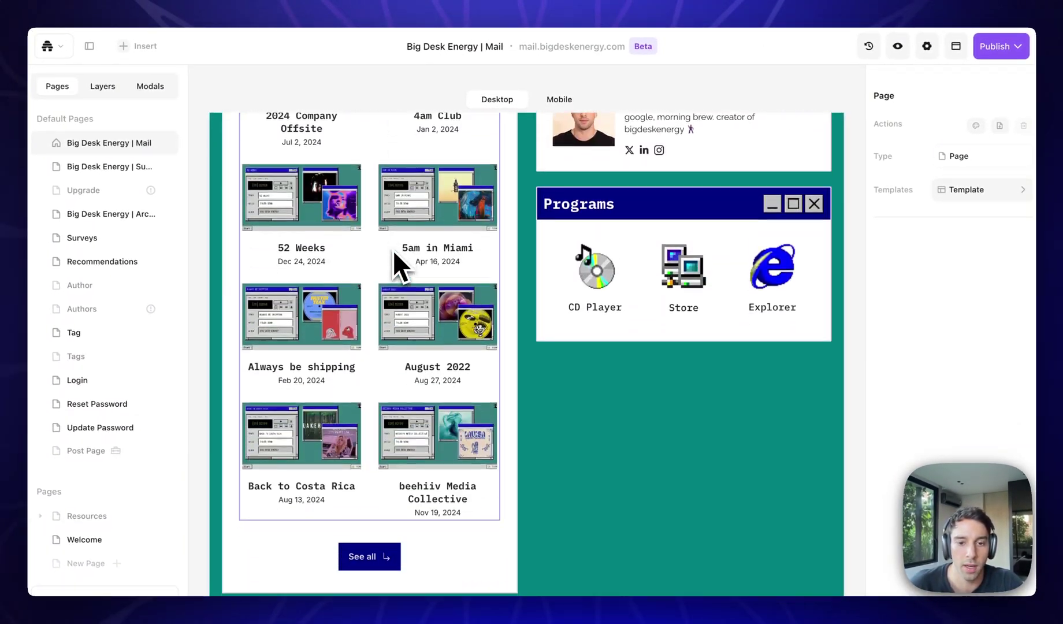
scroll(394, 254, down, 5)
Scroll the Big Desk Energy homepage down to the footer and back to the top.
scroll(398, 266, up, 20)
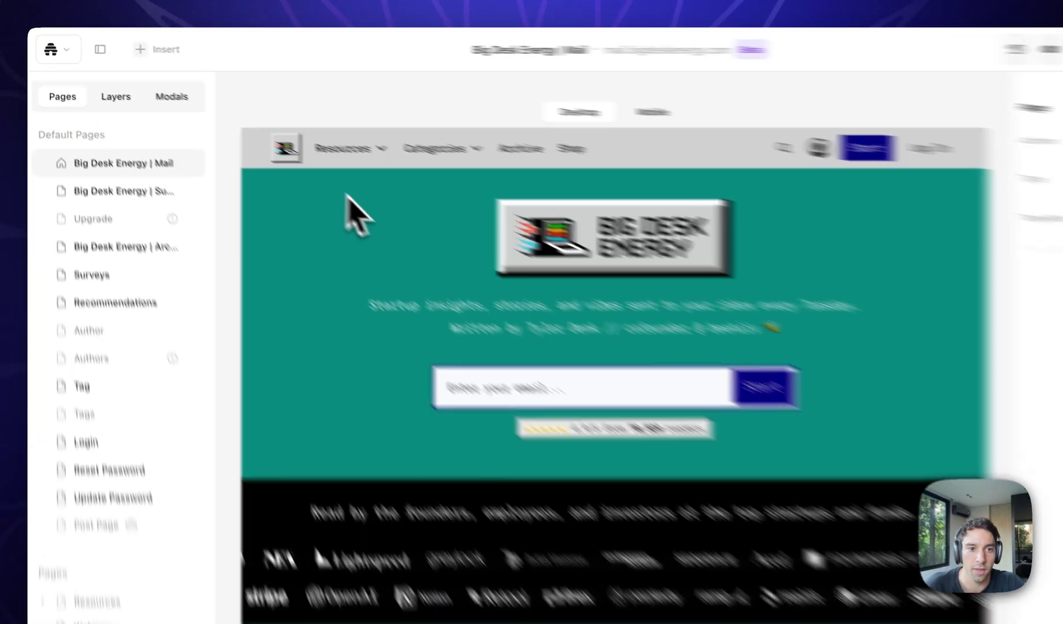
Show the Layers tree with the first section and its hero container expanded.
click(102, 85)
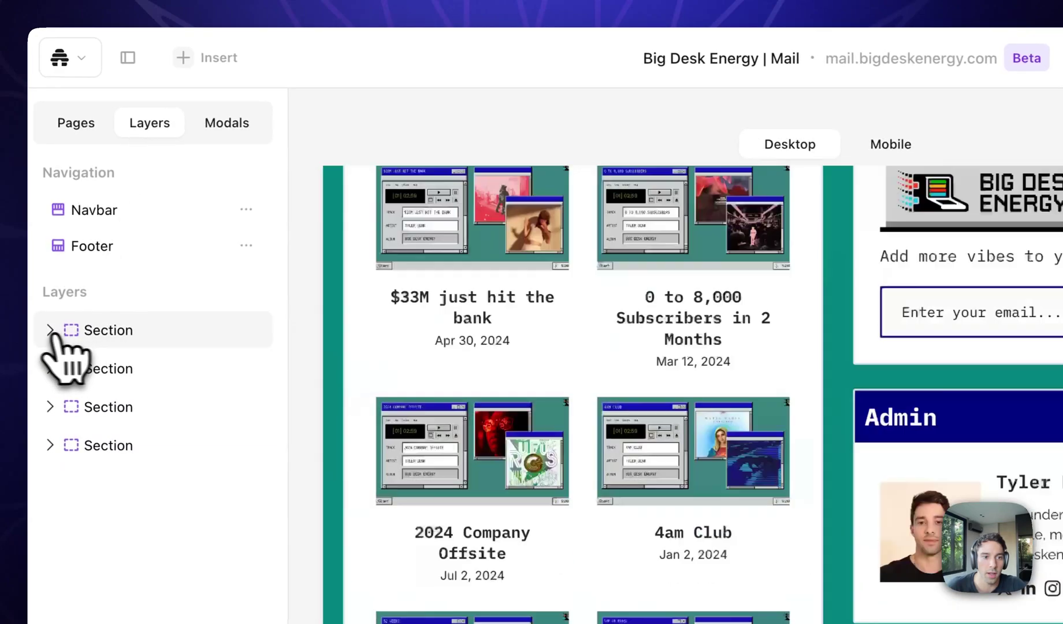
click(50, 330)
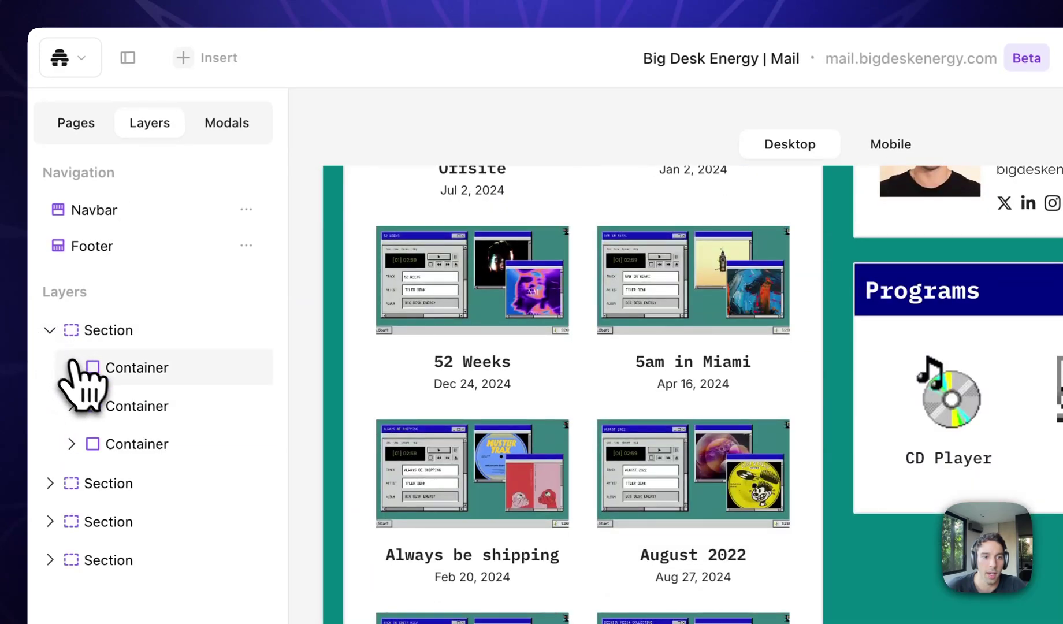
click(72, 405)
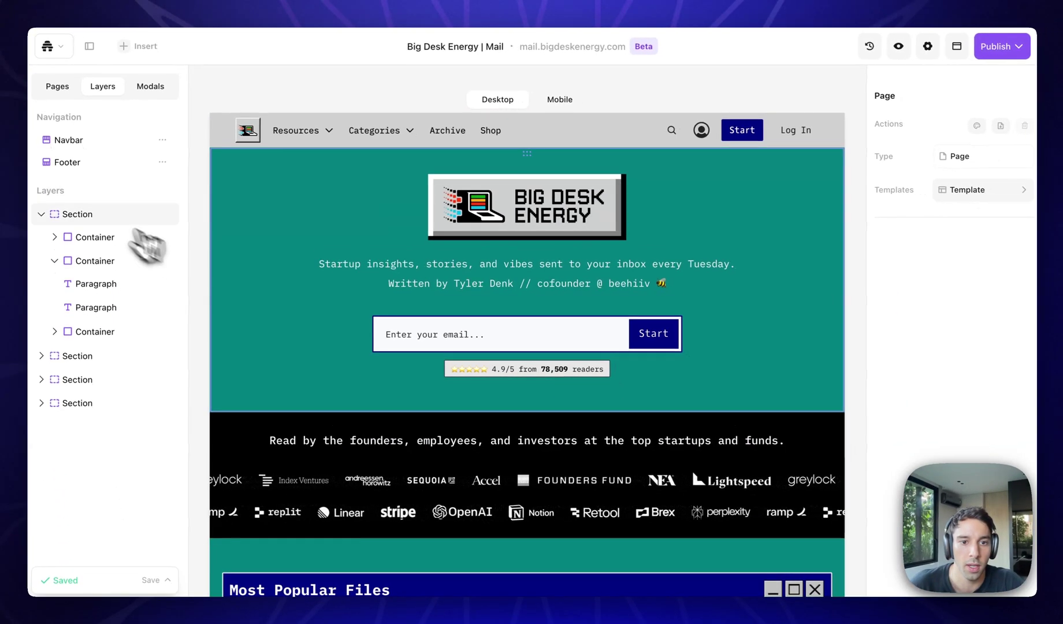
Select the tagline paragraph, then the Big Desk Energy logo image.
click(728, 445)
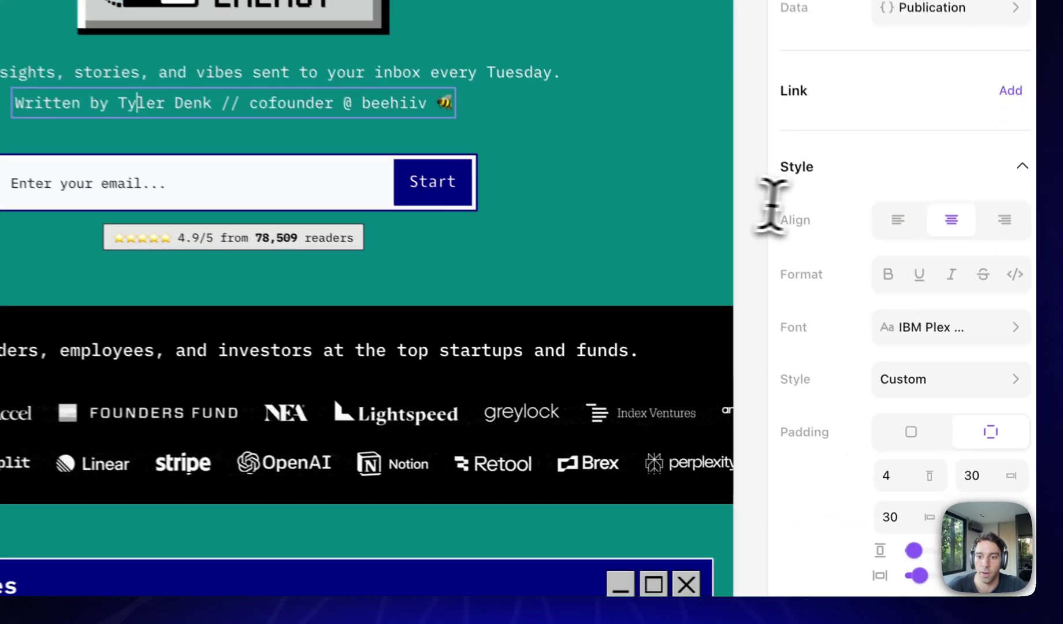
scroll(871, 348, down, 4)
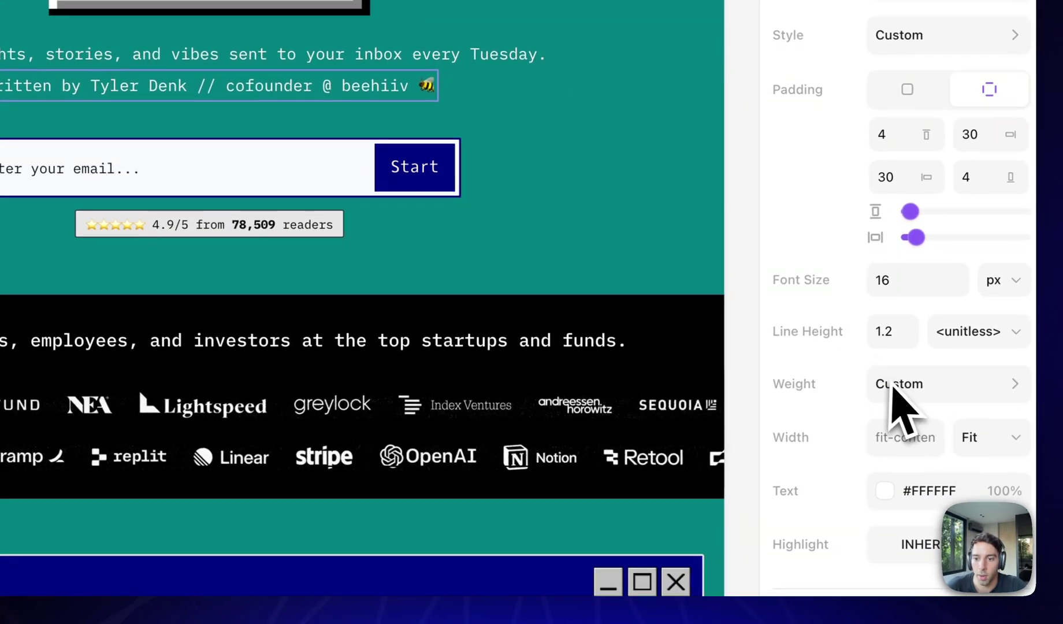
scroll(905, 403, up, 10)
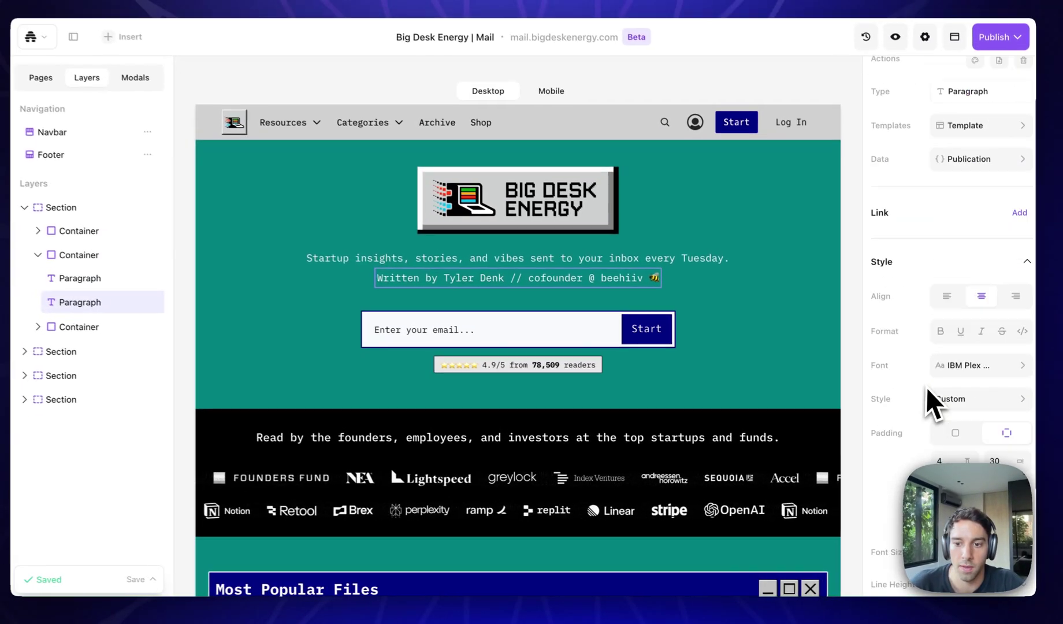
scroll(862, 338, down, 3)
click(473, 202)
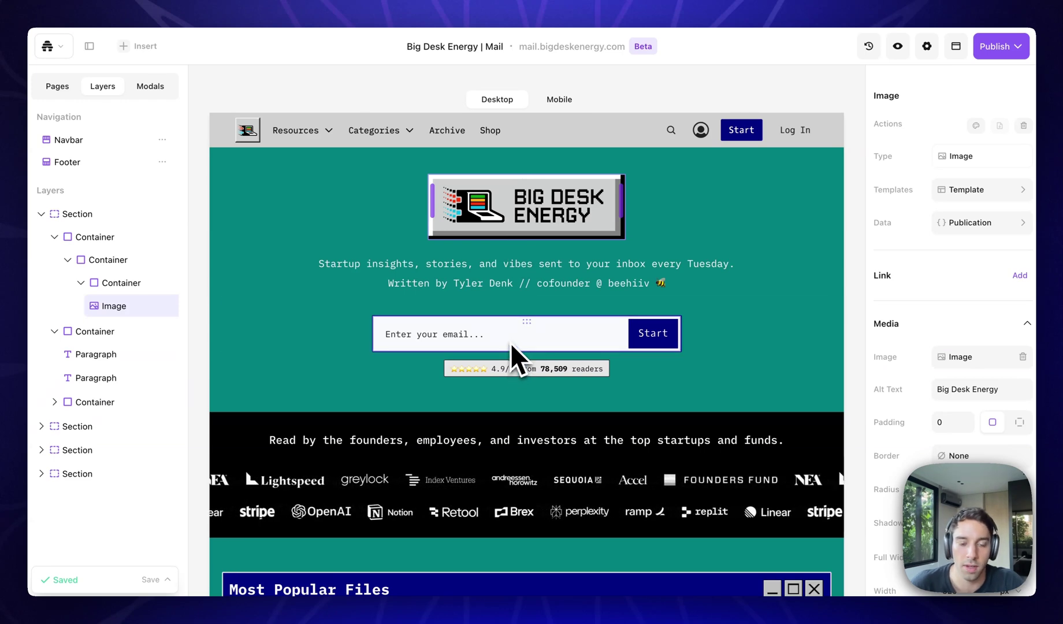
scroll(404, 442, down, 5)
scroll(379, 439, down, 2)
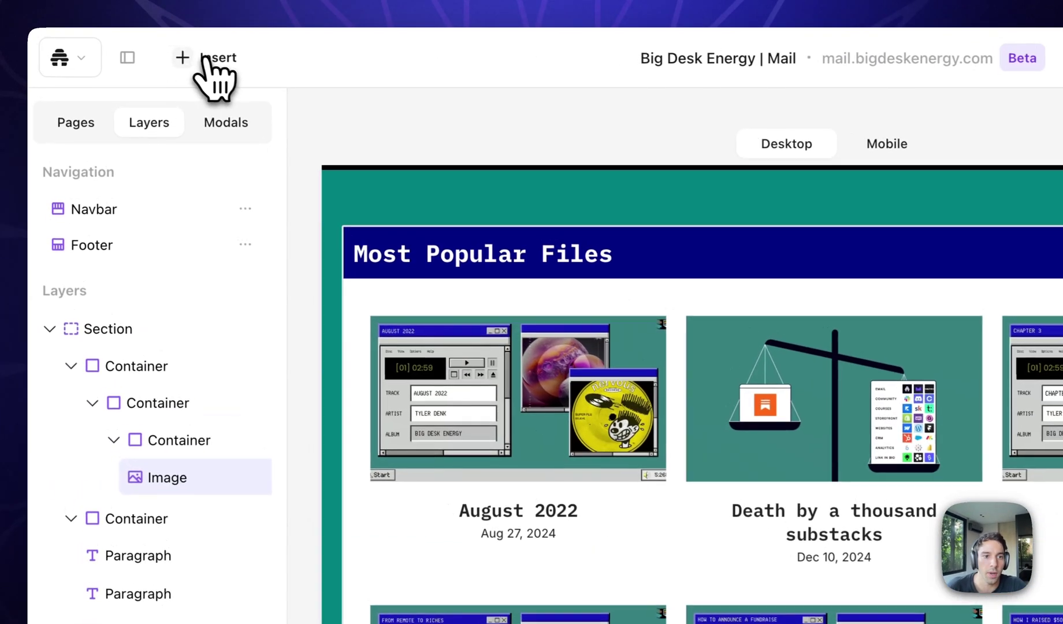
click(207, 57)
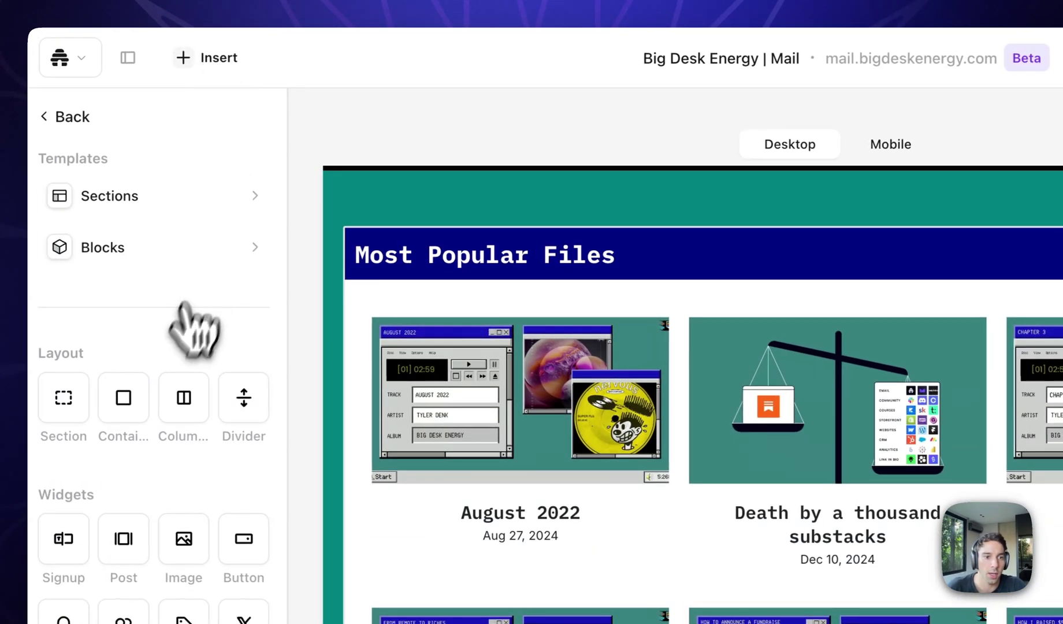
scroll(136, 312, down, 2)
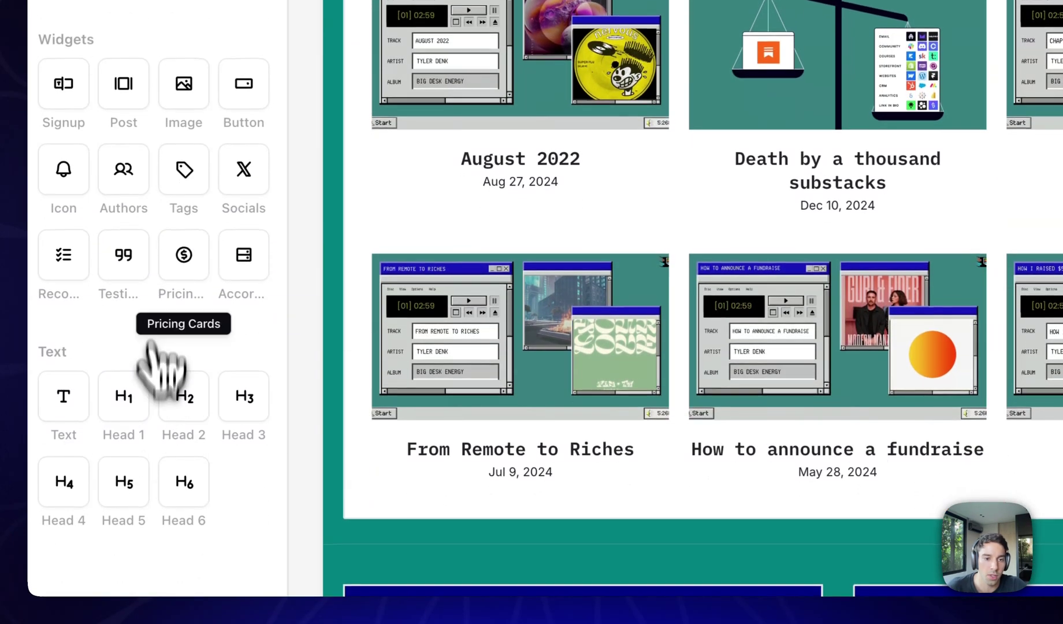
drag(159, 361, 555, 243)
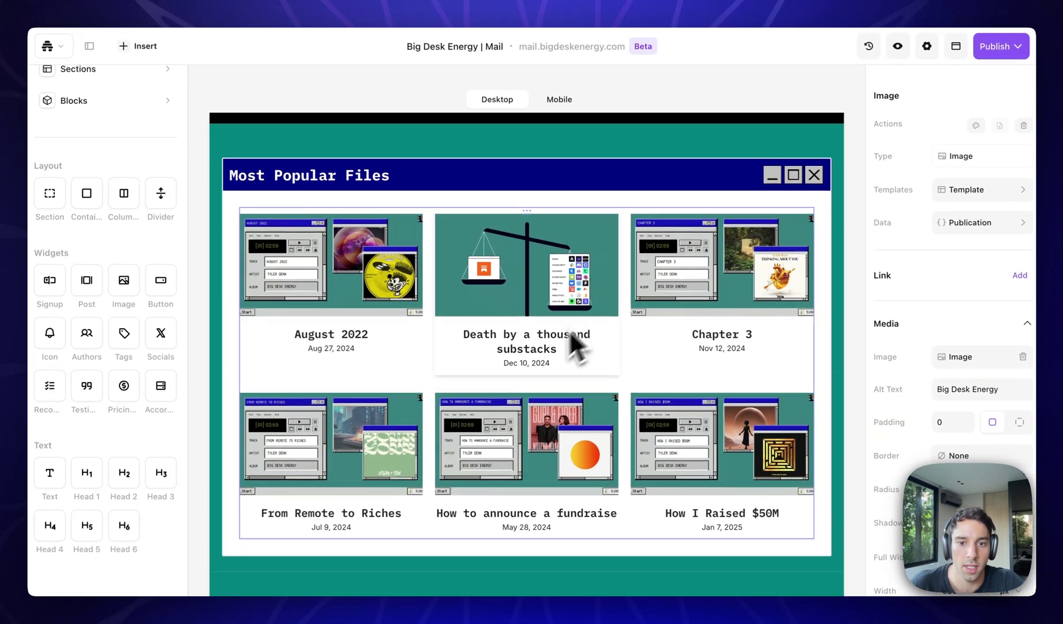
click(511, 295)
Select the Most Popular Files post grid through its containers.
click(512, 298)
click(512, 298)
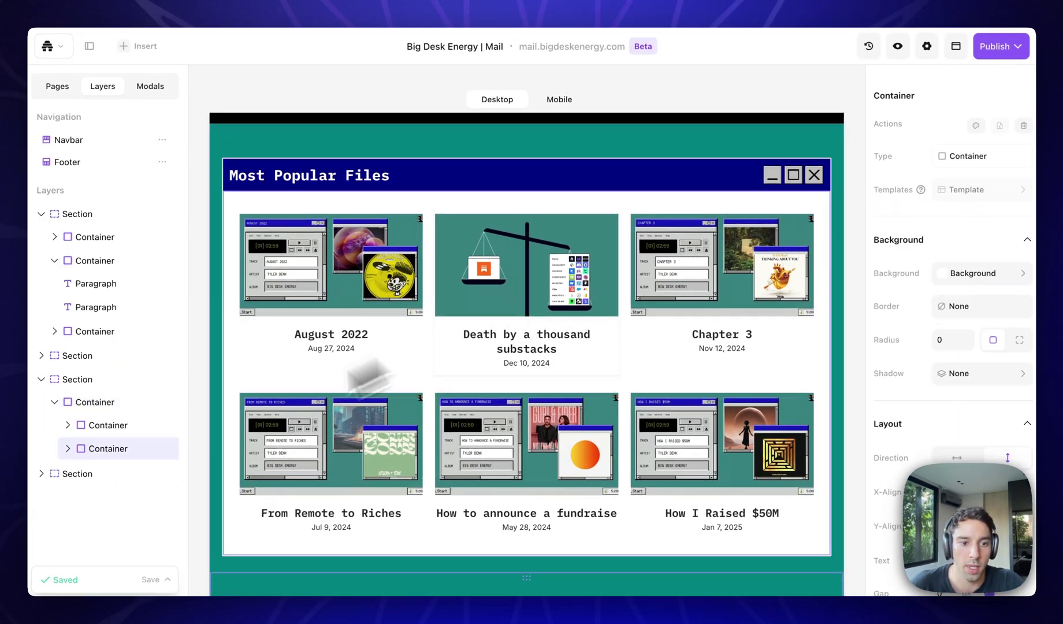
click(81, 470)
click(113, 495)
scroll(444, 371, down, 1)
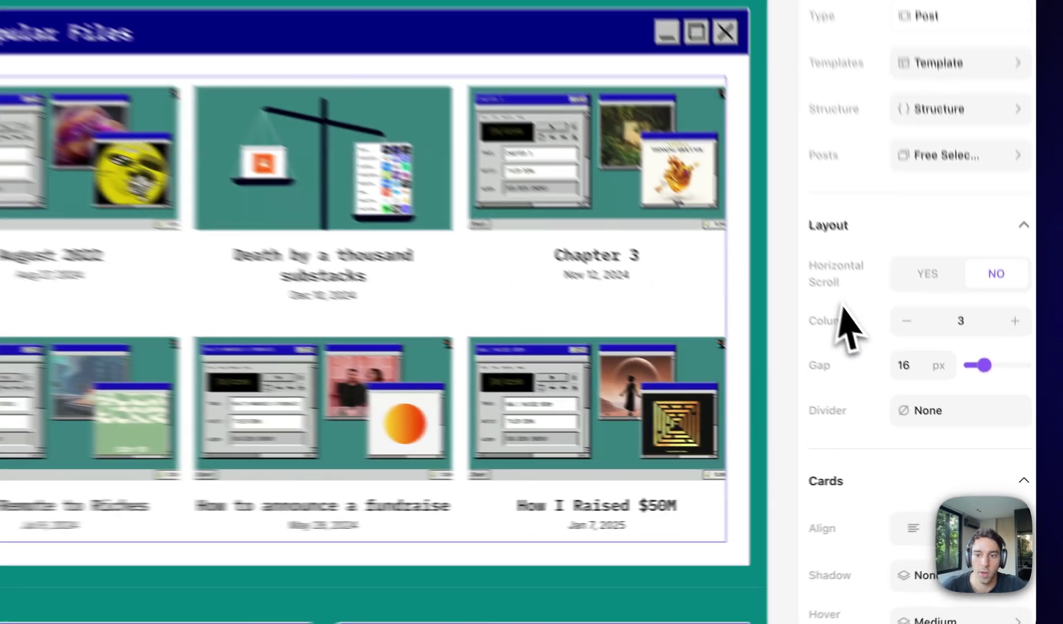
scroll(854, 372, down, 6)
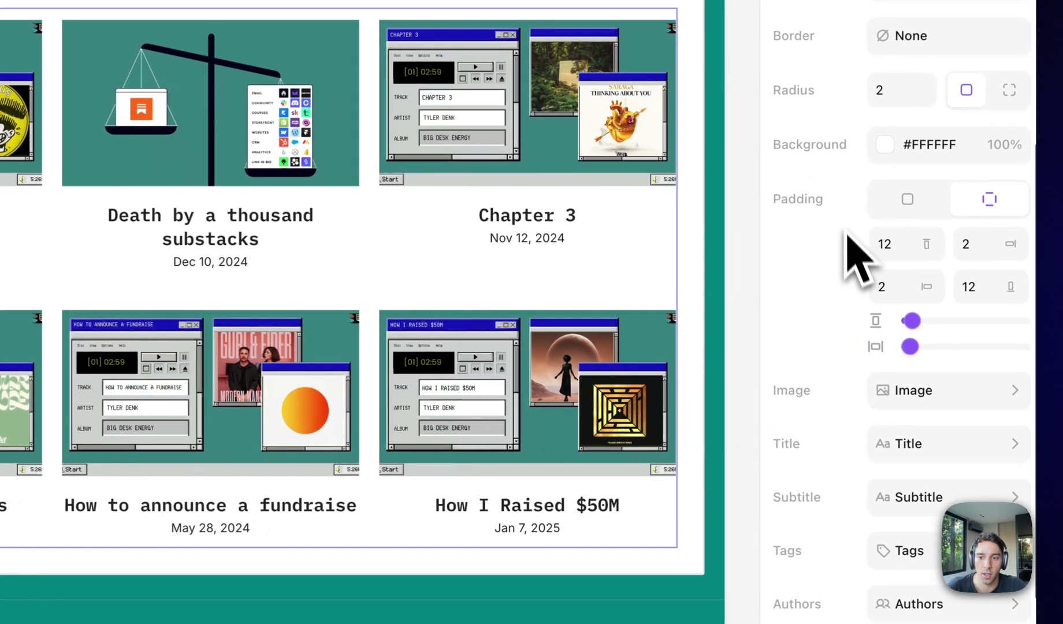
Enable author bylines on the post cards with uppercase text.
click(909, 495)
click(617, 514)
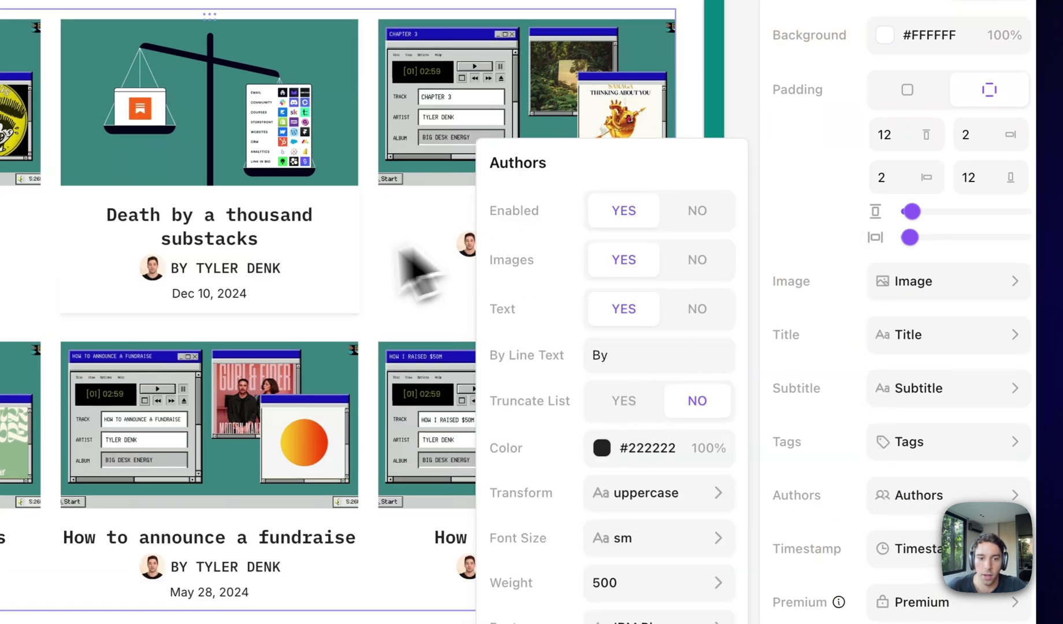
click(665, 505)
click(425, 511)
click(404, 556)
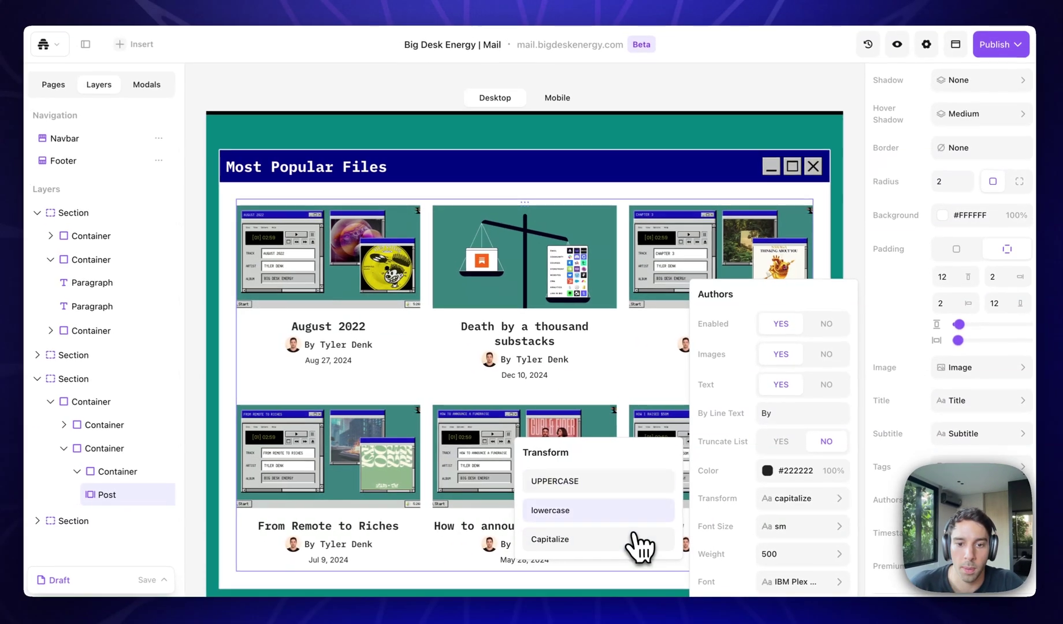
click(636, 482)
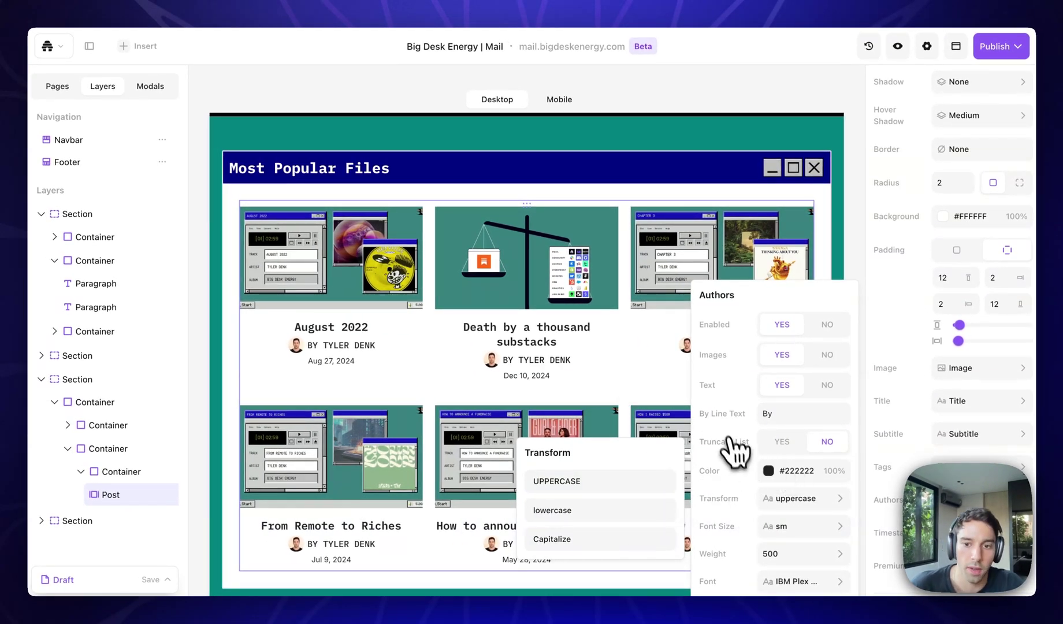
Keep author avatars shown and turn on category tag badges.
click(827, 355)
click(781, 355)
click(970, 467)
click(781, 380)
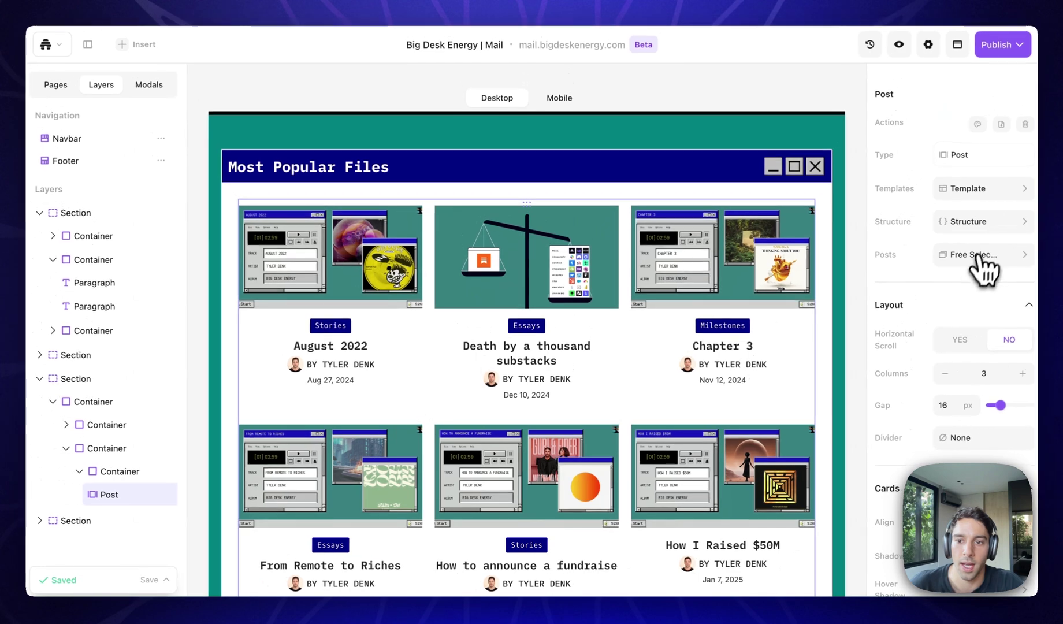
click(982, 255)
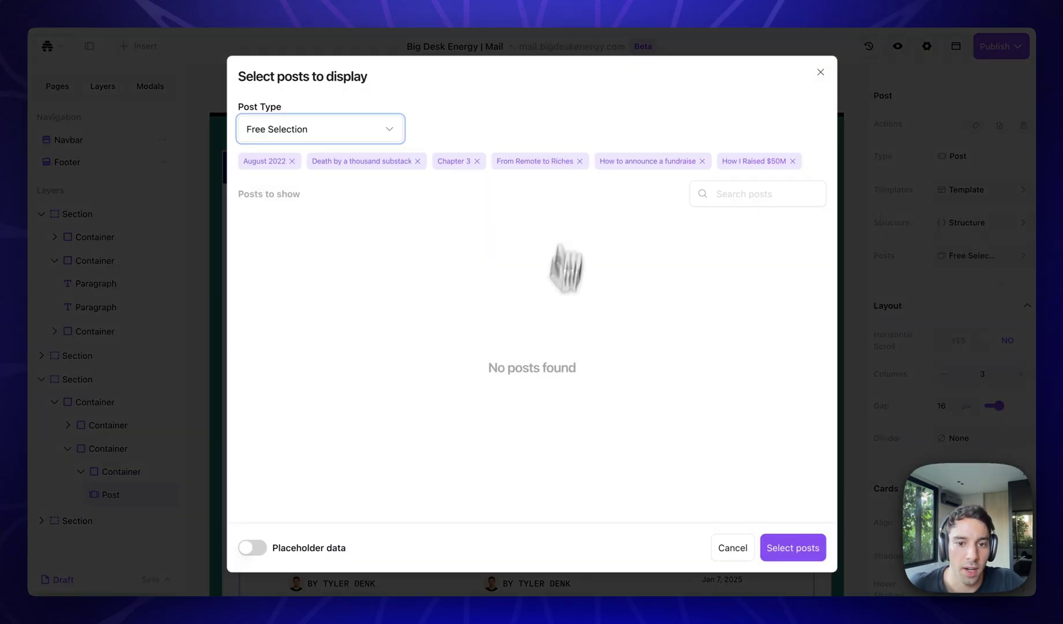
click(323, 134)
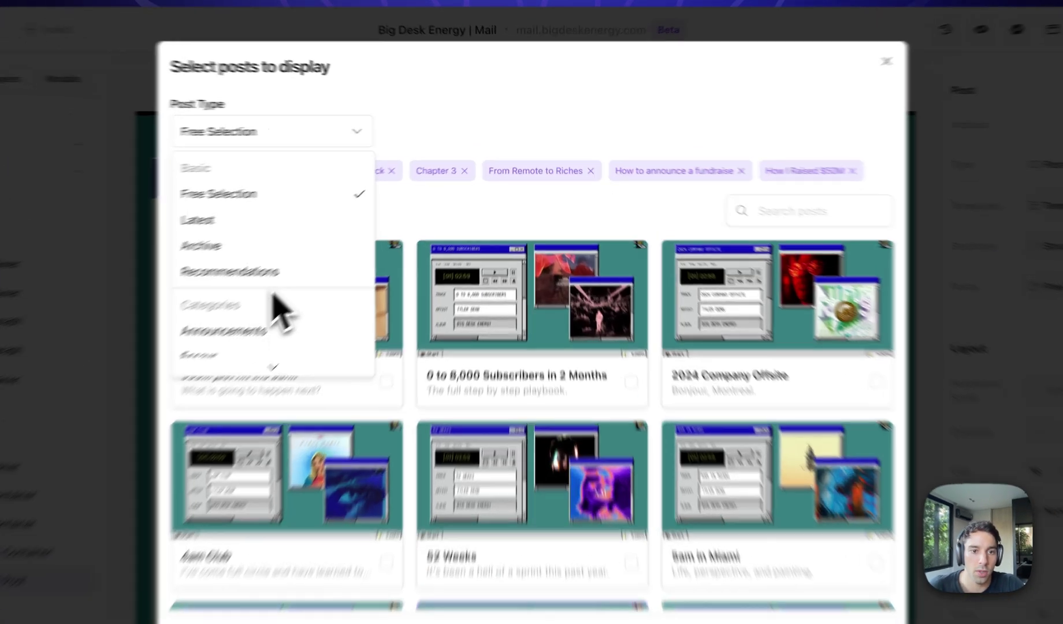
scroll(323, 277, down, 2)
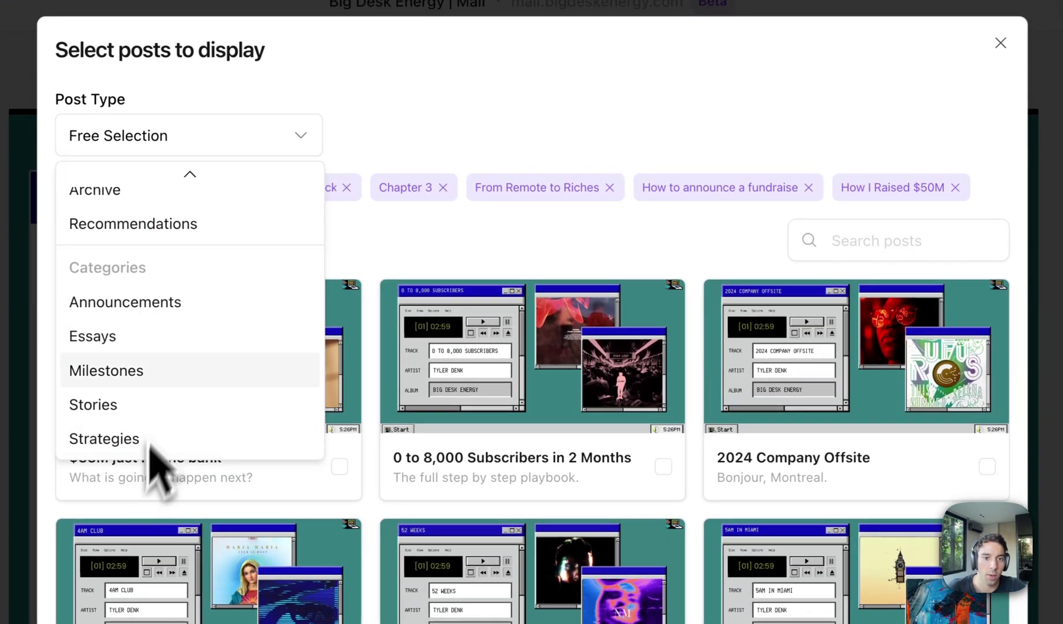
scroll(168, 260, up, 3)
click(179, 226)
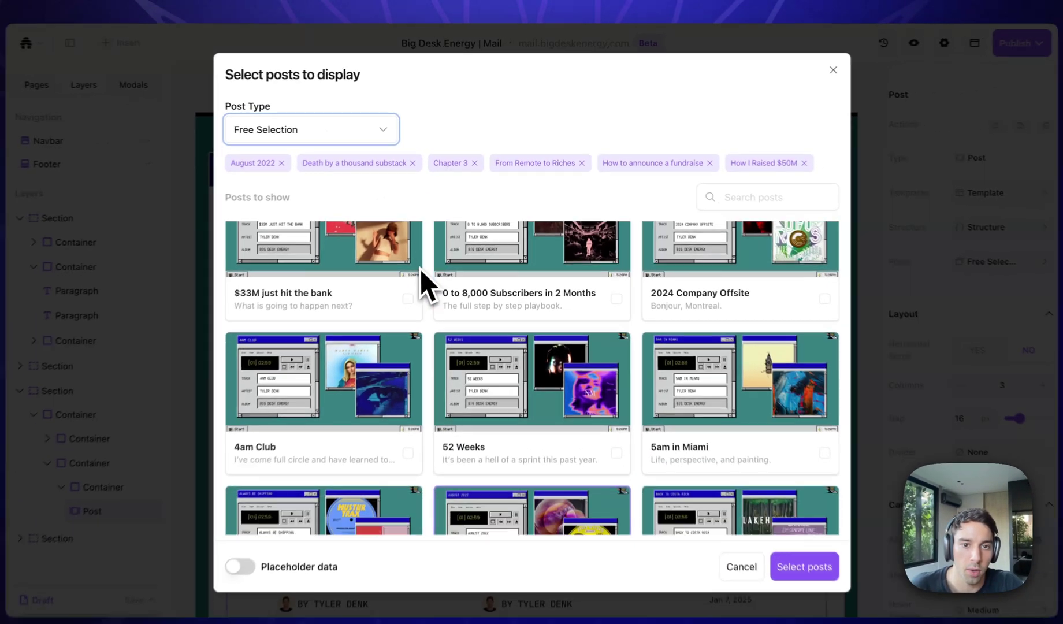
scroll(424, 262, down, 5)
scroll(424, 262, up, 4)
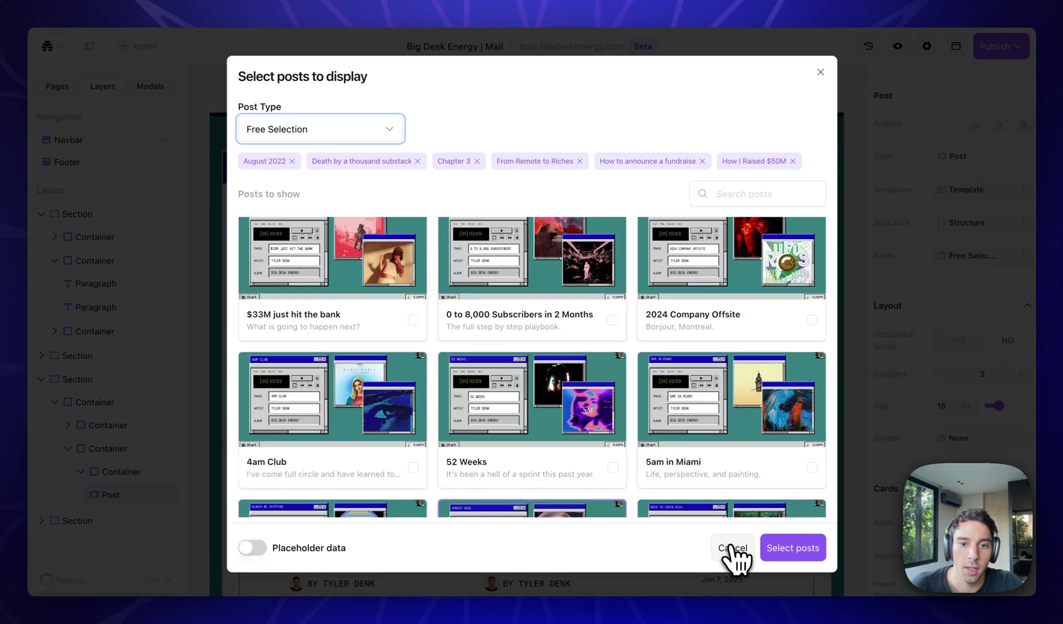
click(731, 548)
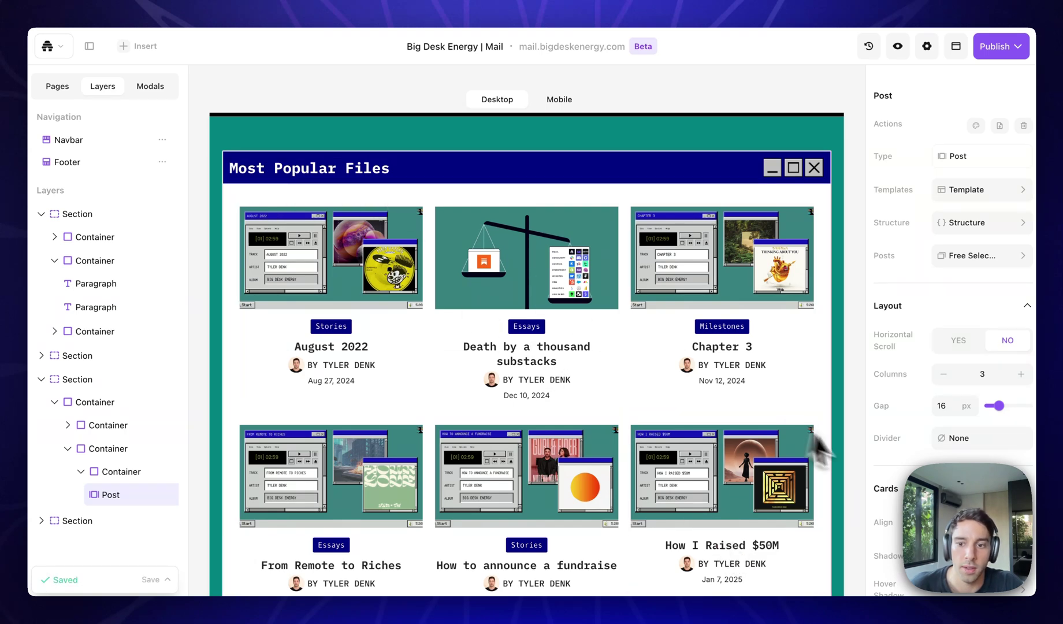
Expand the Most Recent Files section down to its two-column layout's containers.
scroll(835, 454, down, 10)
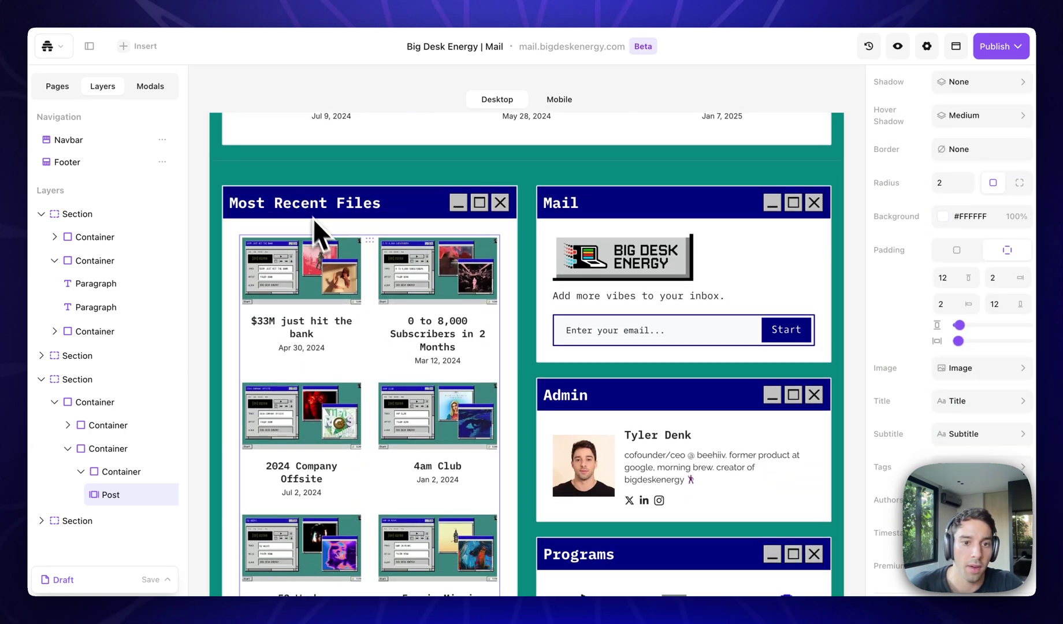
click(304, 258)
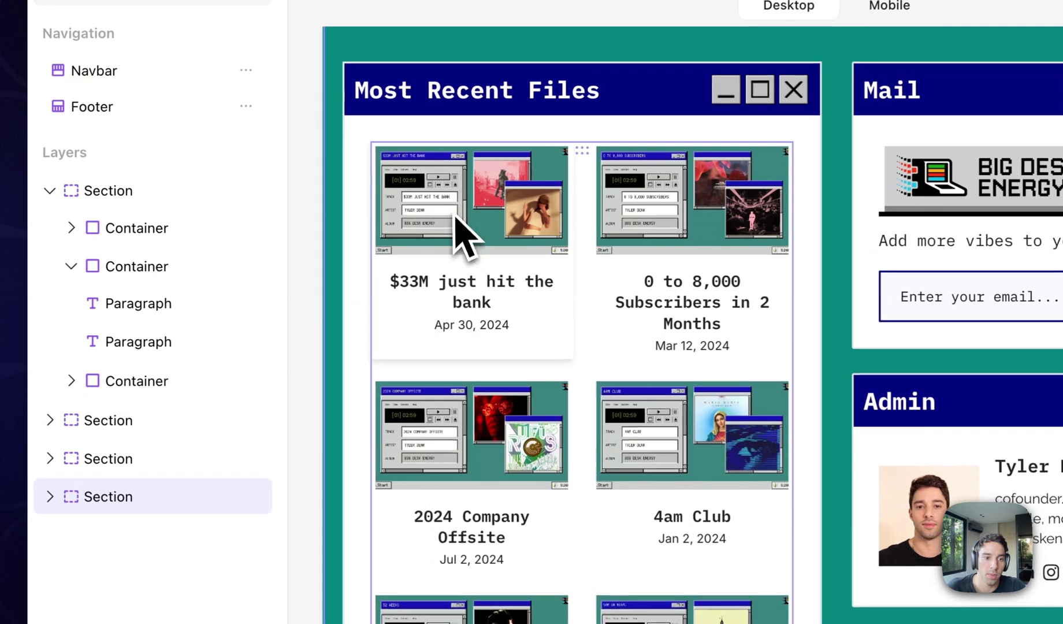
click(462, 237)
click(71, 536)
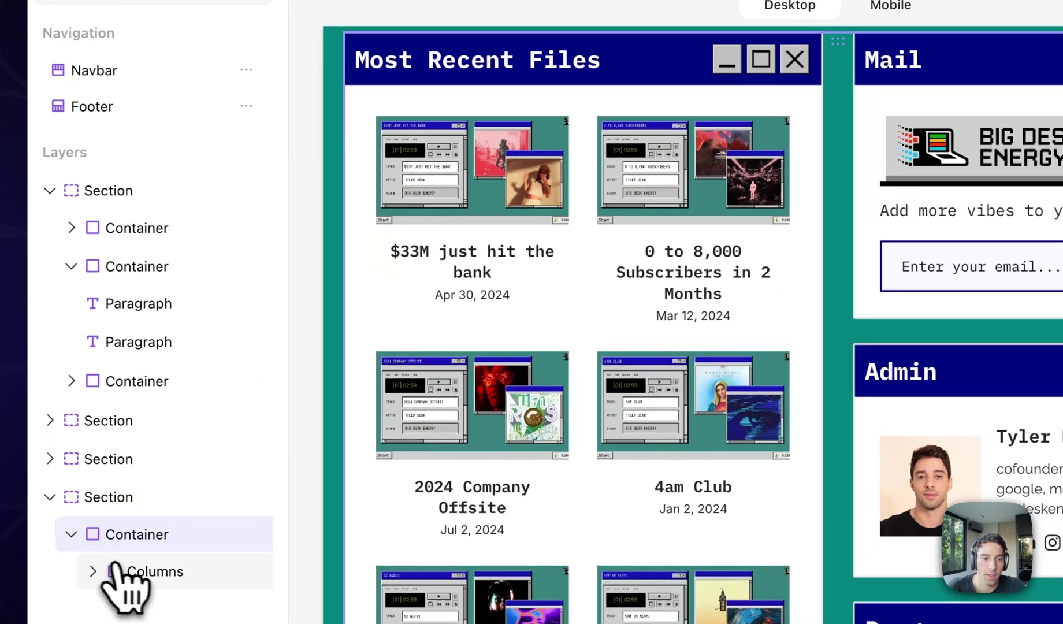
click(133, 571)
click(92, 570)
click(114, 623)
Drill into the second column and select the Most Recent Files post list.
click(484, 267)
click(505, 279)
click(508, 285)
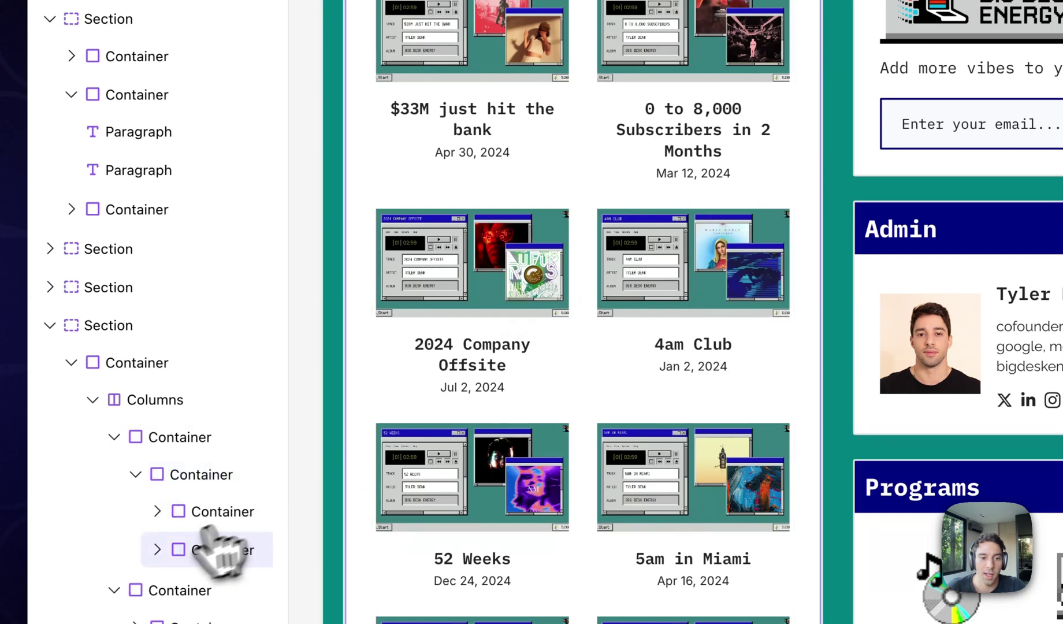
click(157, 550)
scroll(162, 569, down, 3)
click(185, 441)
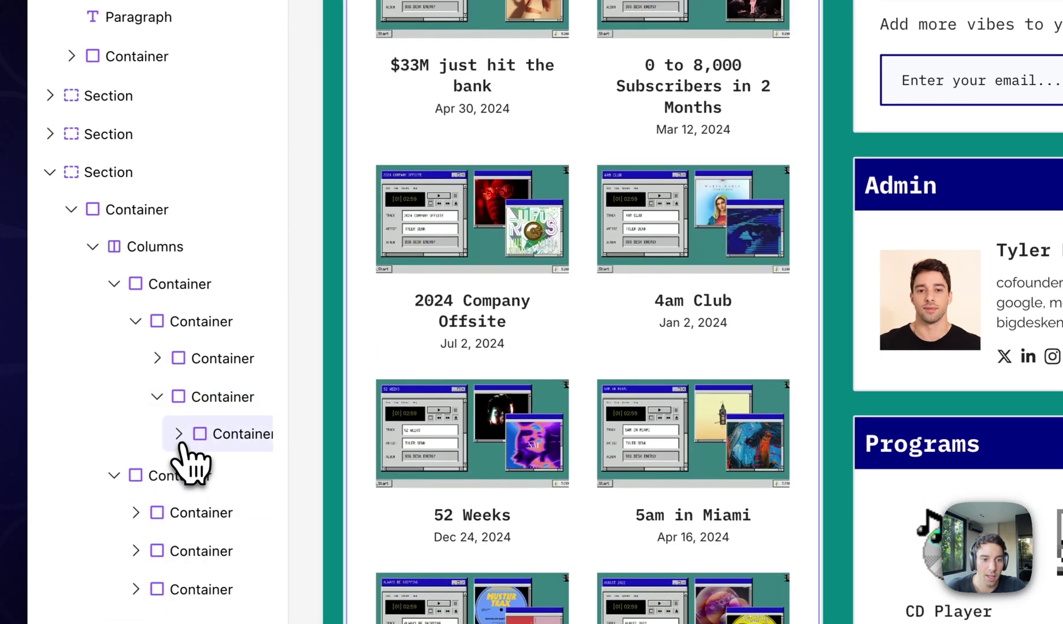
click(179, 433)
click(220, 470)
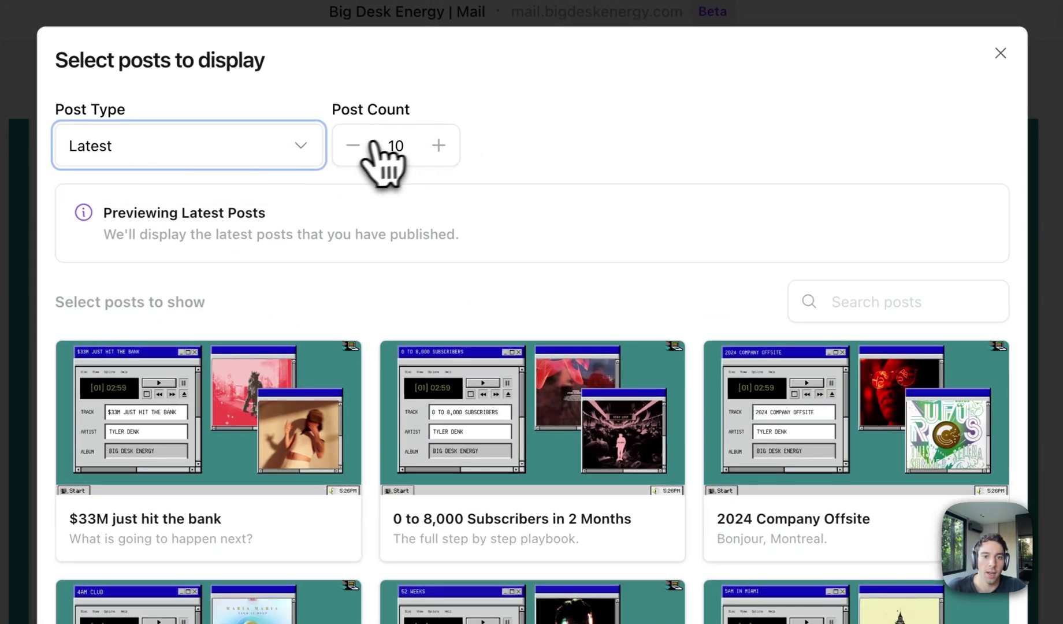
Set Post Count to 10 with Post Type kept on Latest.
click(353, 145)
click(352, 145)
click(352, 145)
click(352, 145)
click(352, 146)
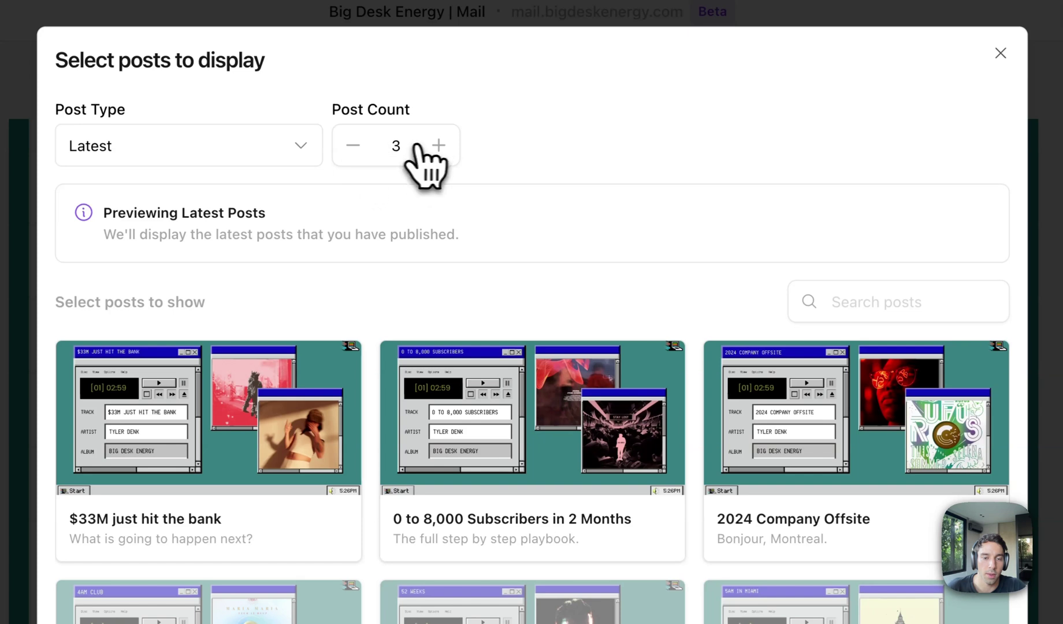
click(437, 145)
click(438, 145)
click(437, 145)
click(437, 145)
click(437, 145)
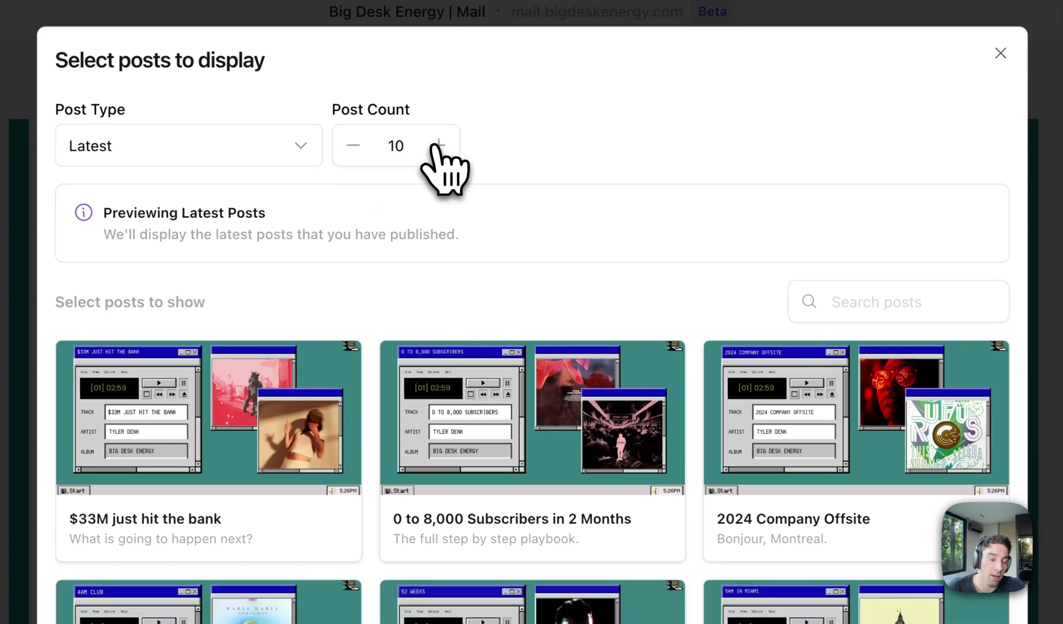
click(231, 156)
click(196, 267)
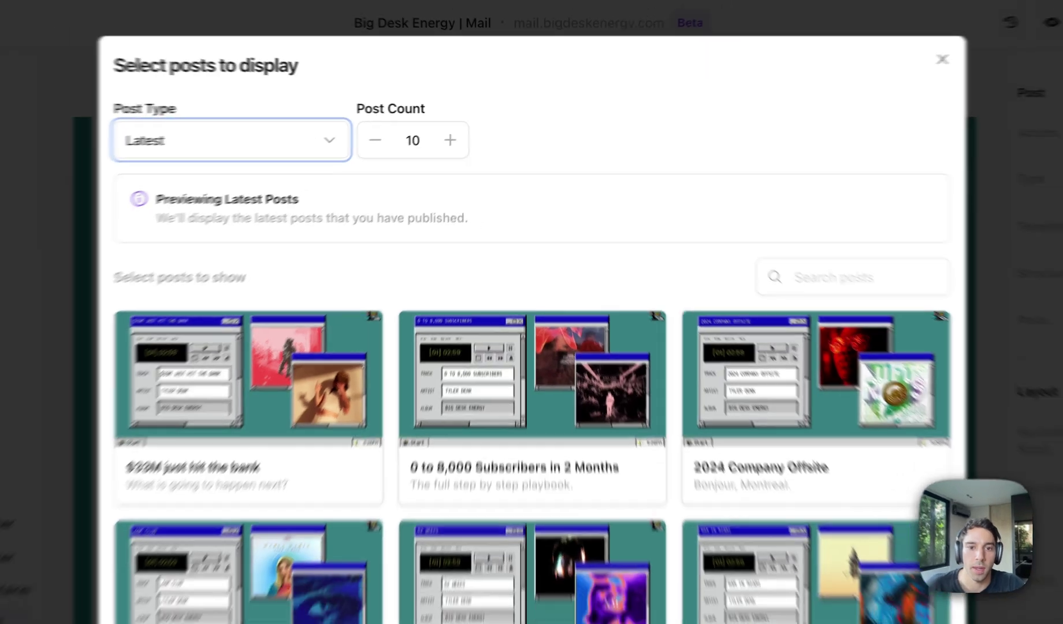
Close the post picker and select the hero's signup form element.
key(Escape)
scroll(305, 440, down, 6)
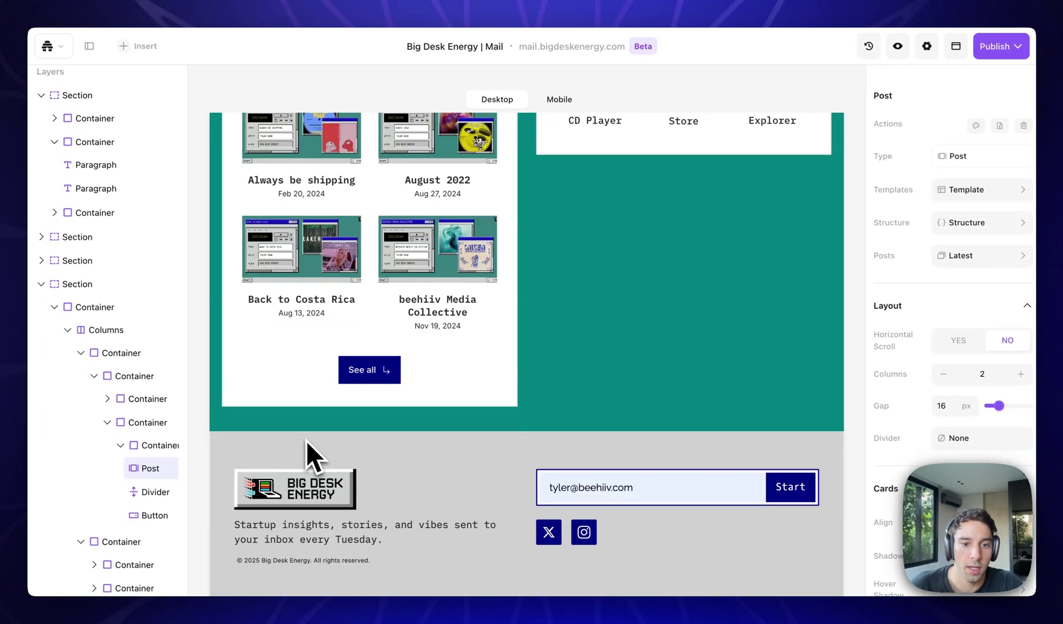
scroll(306, 440, up, 10)
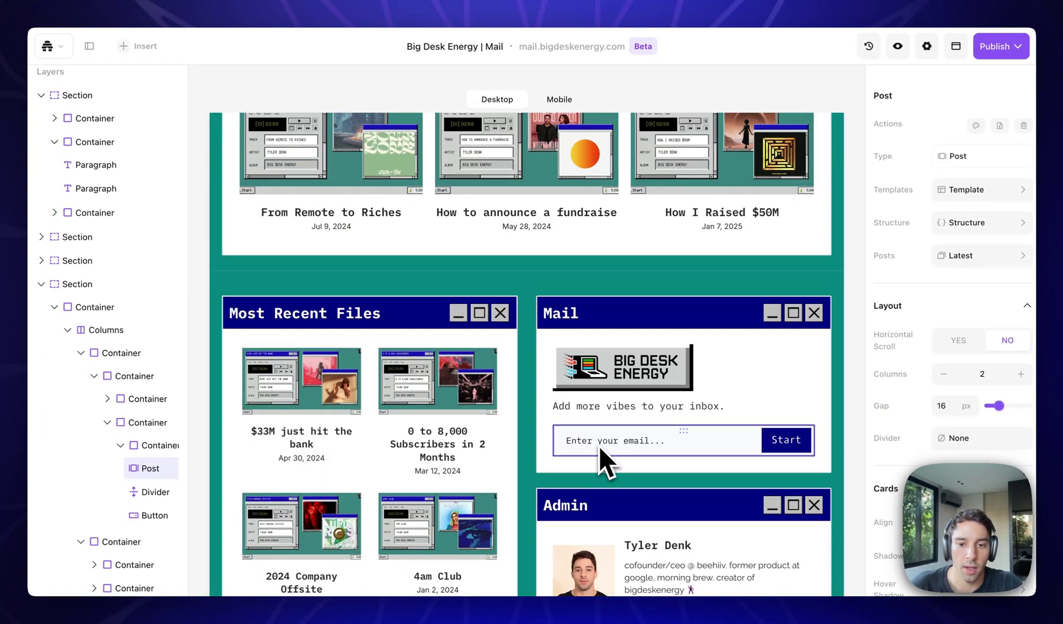
scroll(598, 442, up, 8)
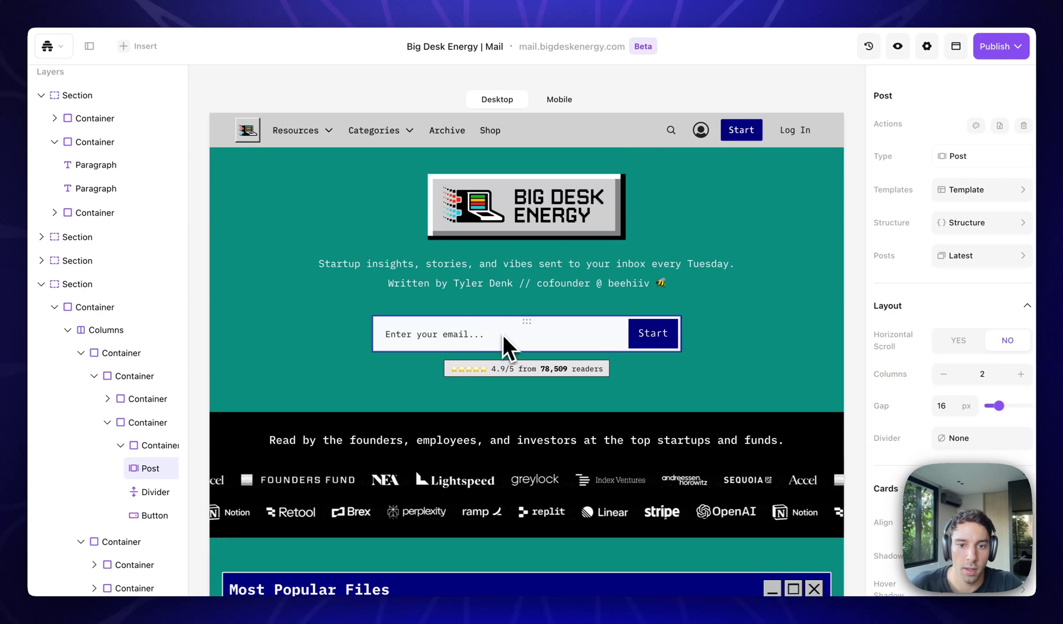
click(502, 334)
click(456, 341)
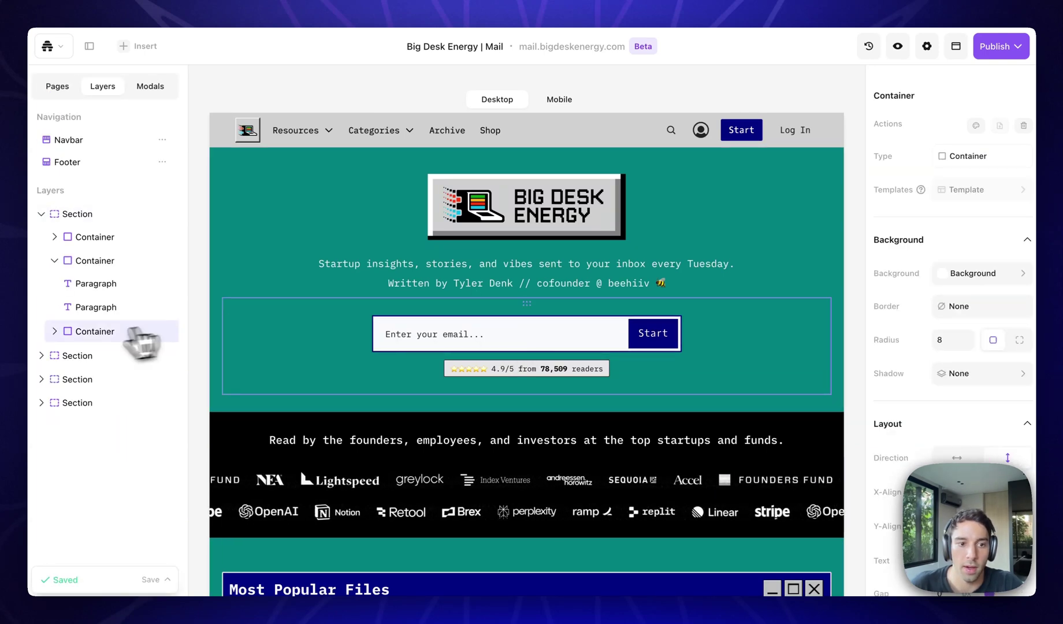
click(54, 331)
click(81, 358)
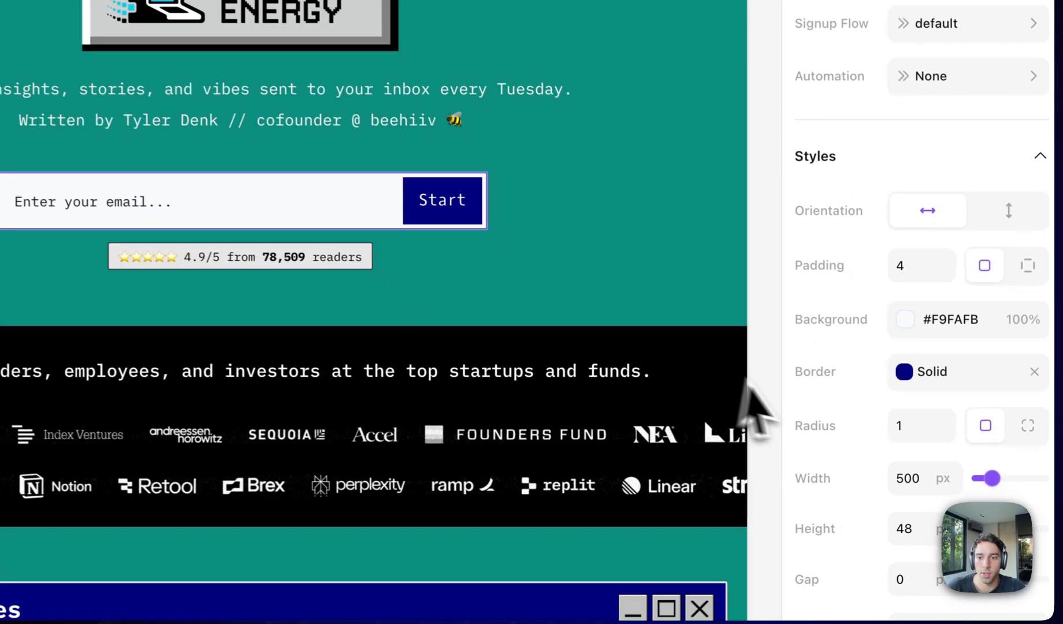
Set the Start button background to navy #1D1E5E, after briefly trying #222222.
scroll(861, 435, down, 2)
click(924, 571)
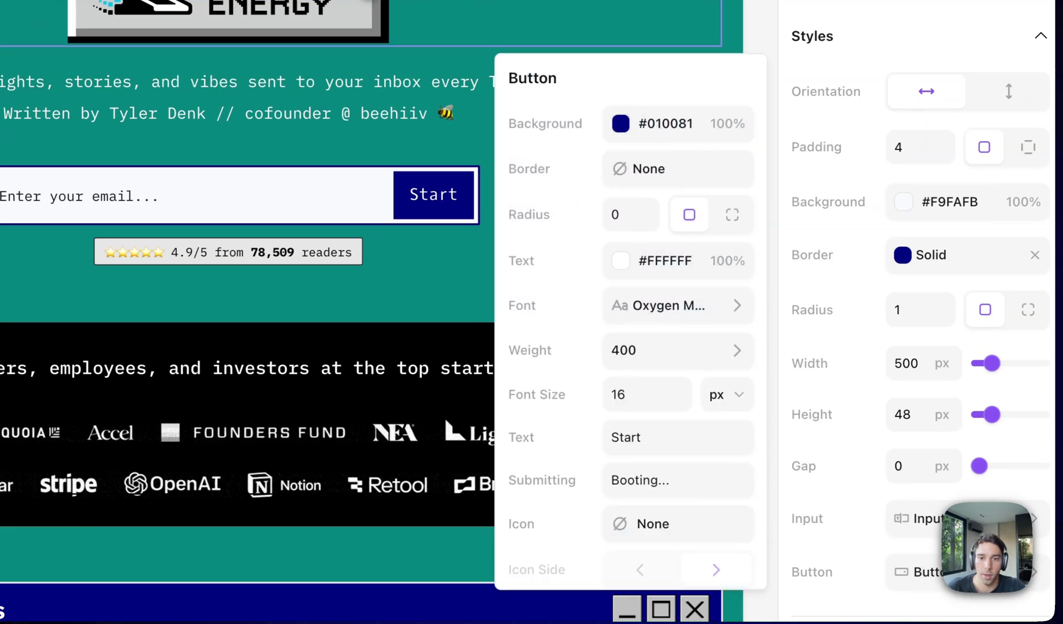
click(617, 124)
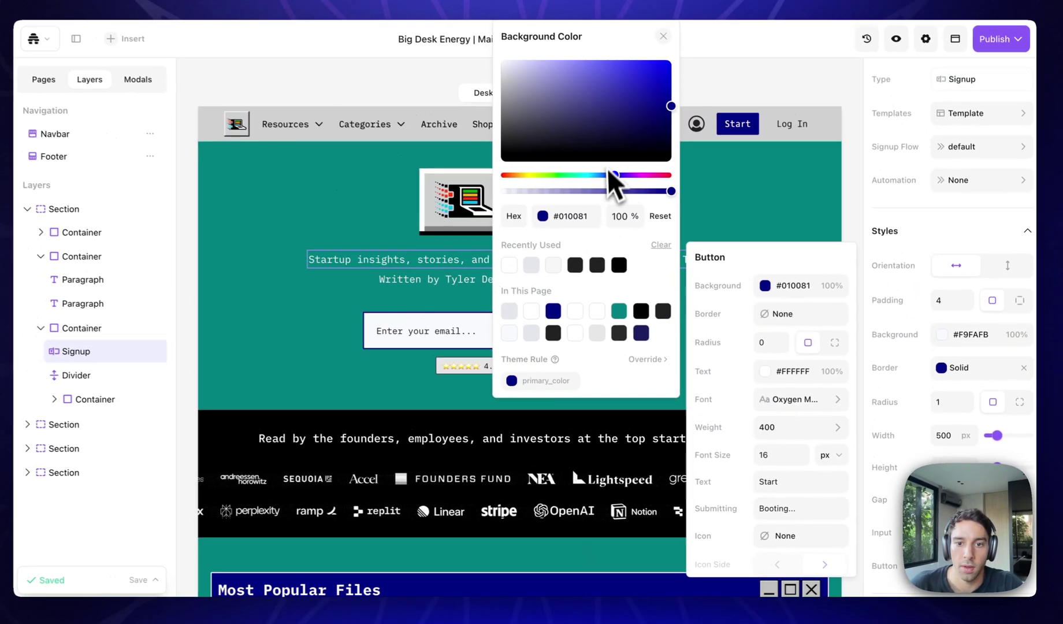
click(662, 311)
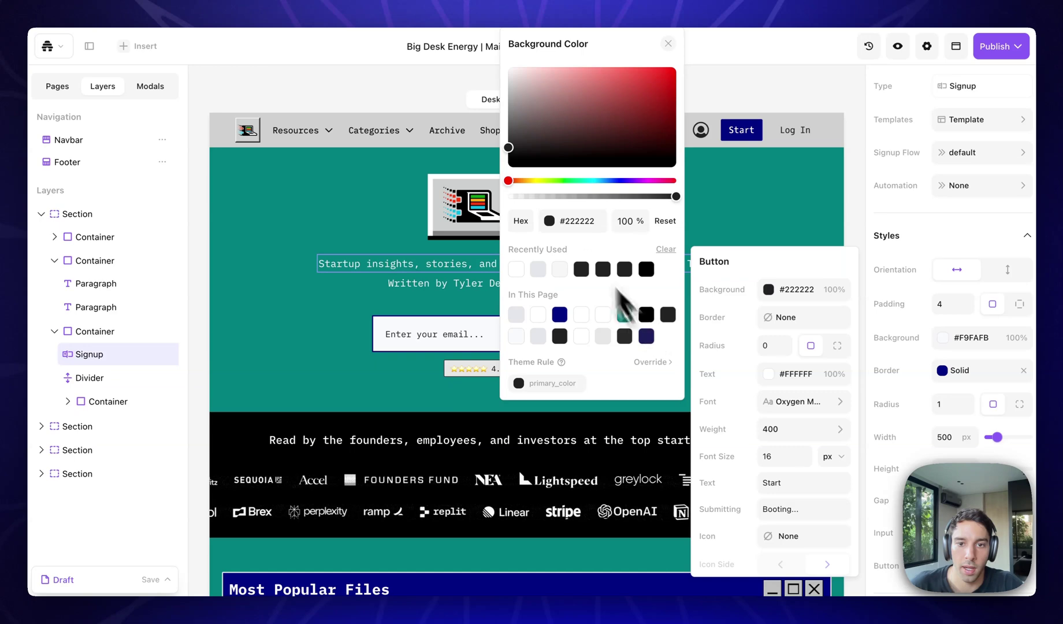
click(715, 291)
click(790, 292)
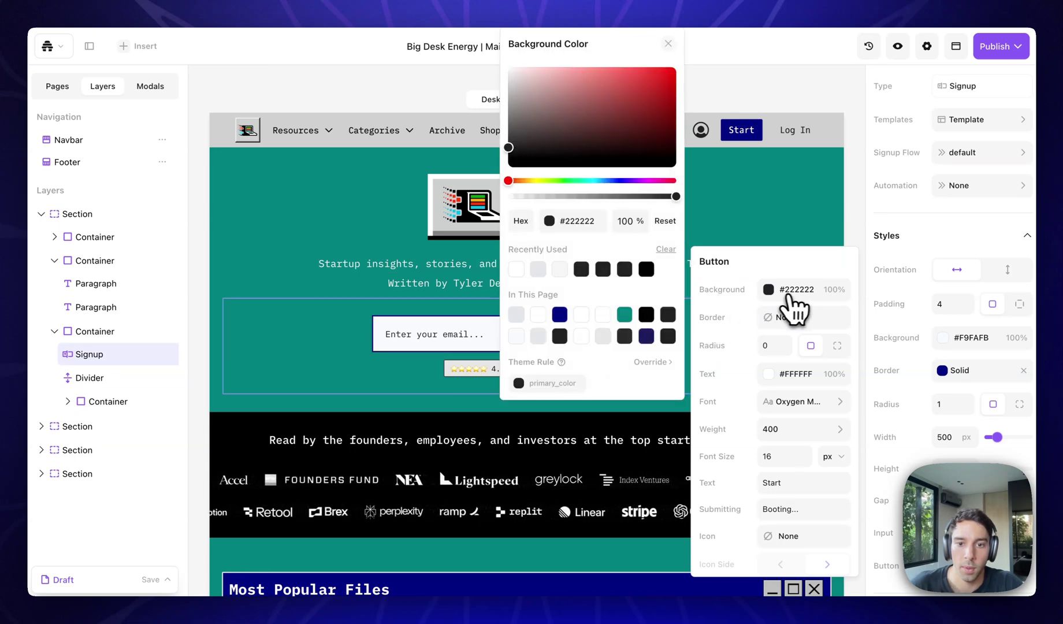
click(649, 334)
click(727, 303)
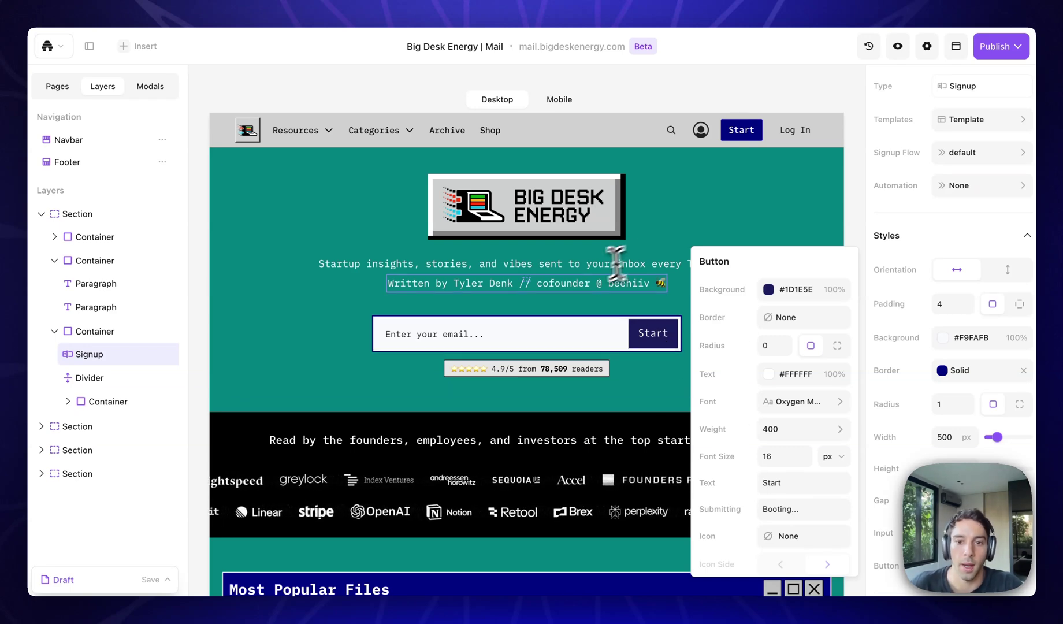
Open the Subscribe page and preview it at mobile and desktop sizes.
click(916, 272)
click(57, 86)
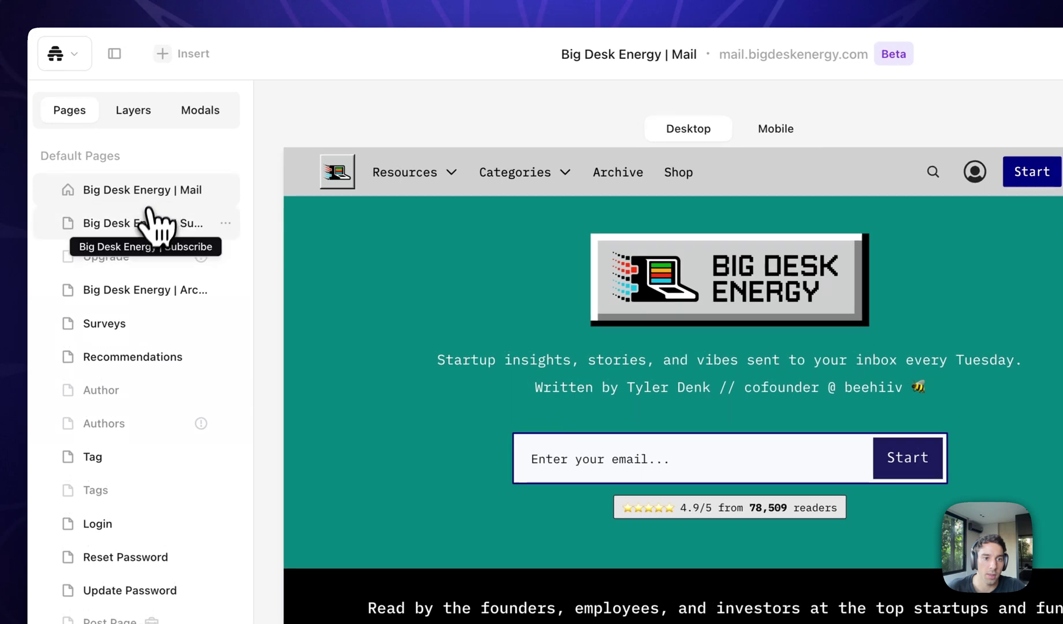
click(144, 226)
click(775, 128)
click(690, 130)
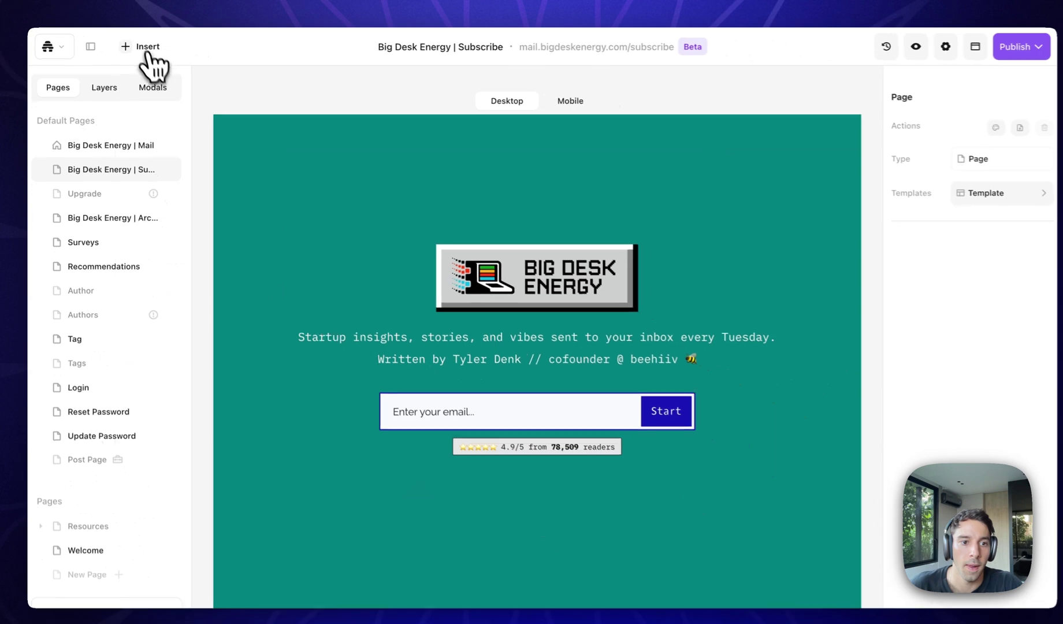
Insert an Authors block below the signup form and choose its author.
click(185, 53)
scroll(107, 289, down, 2)
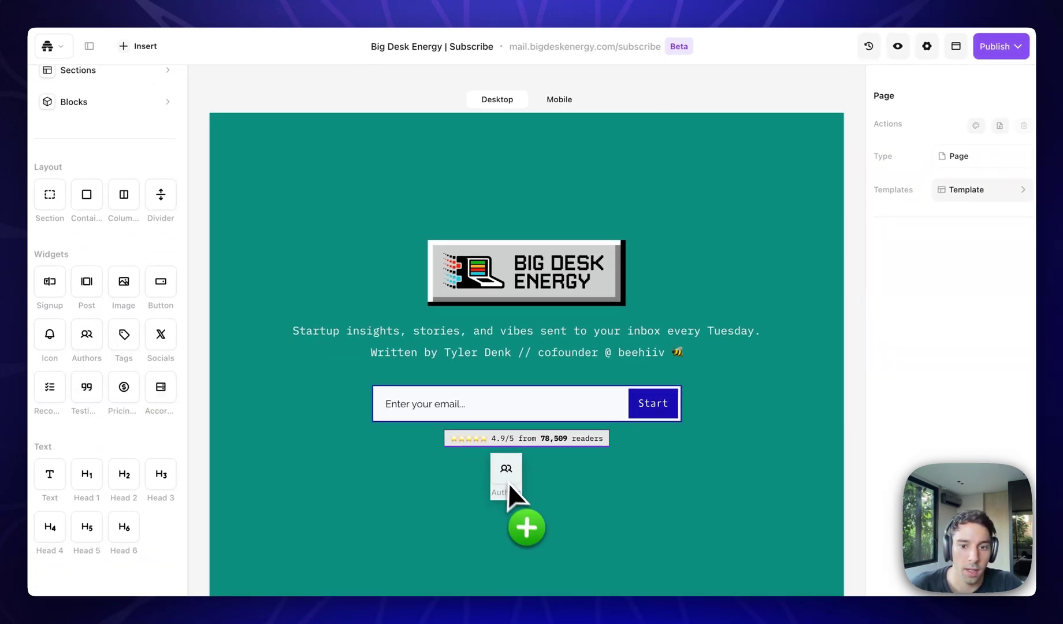
drag(550, 518, 551, 519)
click(300, 234)
click(790, 547)
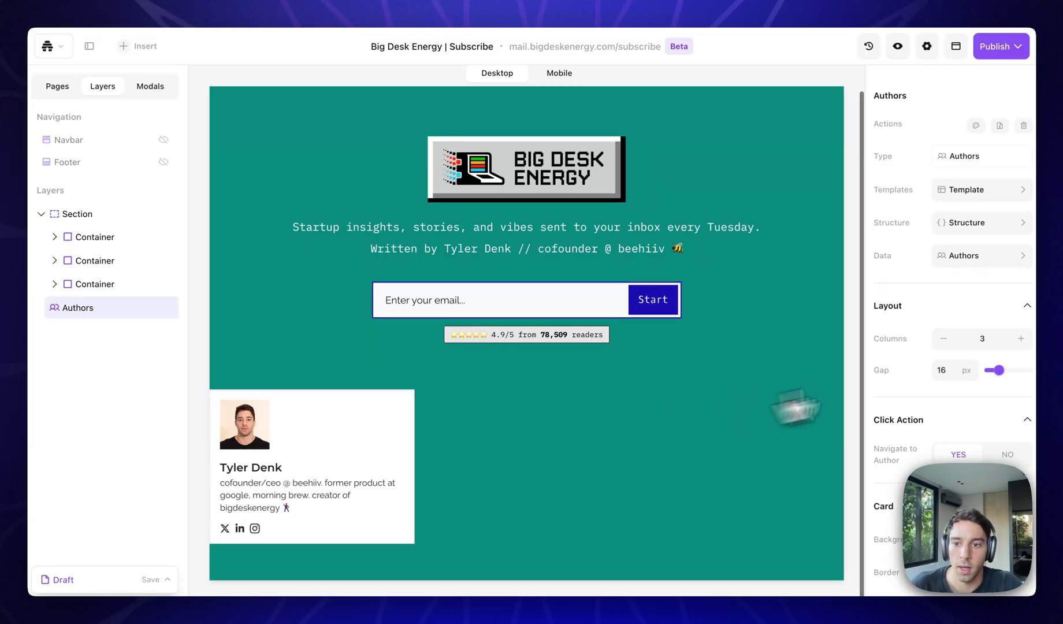
Make the Authors block a single column with a red card.
click(943, 340)
click(943, 340)
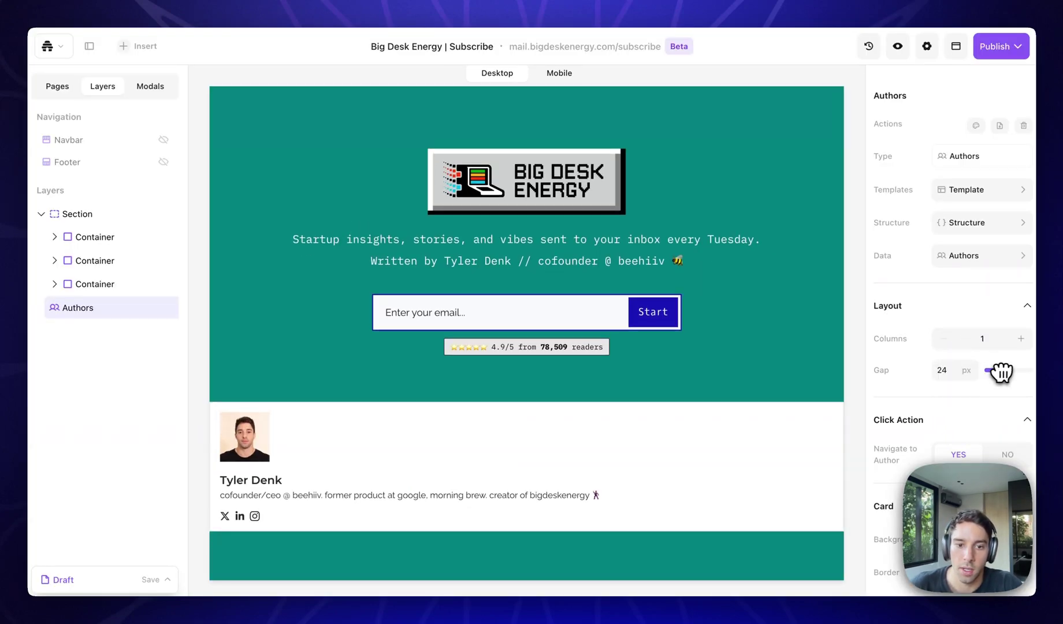
click(959, 539)
click(837, 237)
click(902, 441)
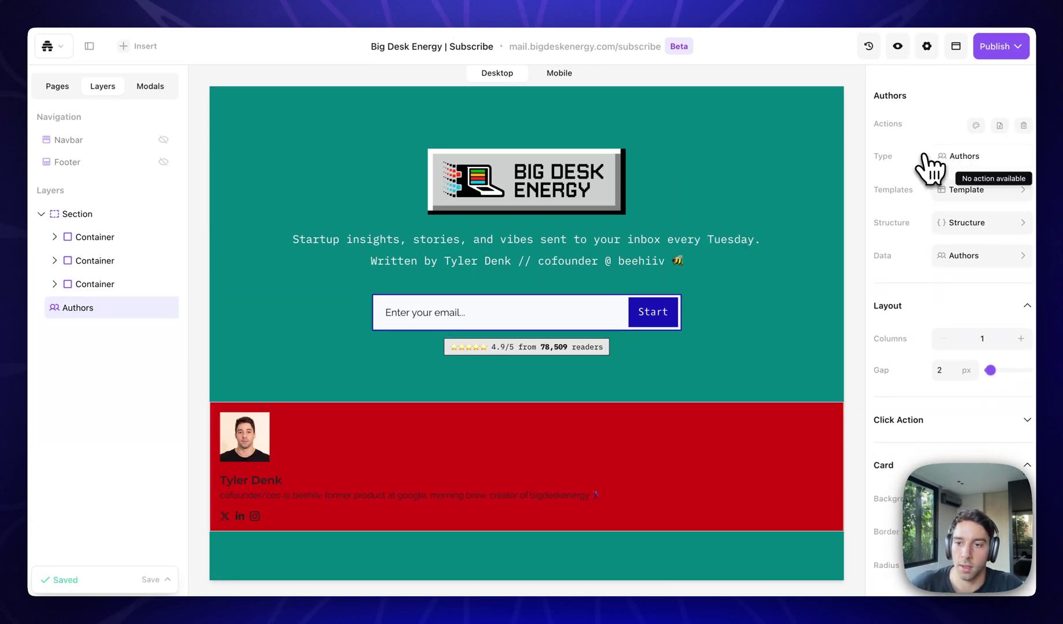
Delete the trial Authors block, then open the Big Desk Energy | Archive page.
click(1022, 127)
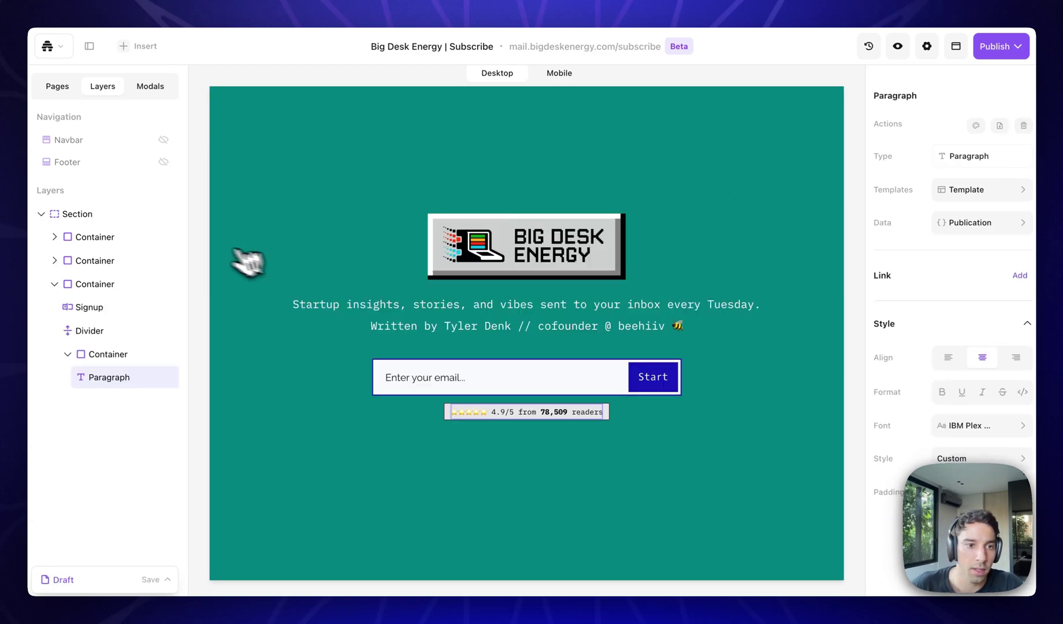
click(41, 214)
click(57, 86)
click(119, 213)
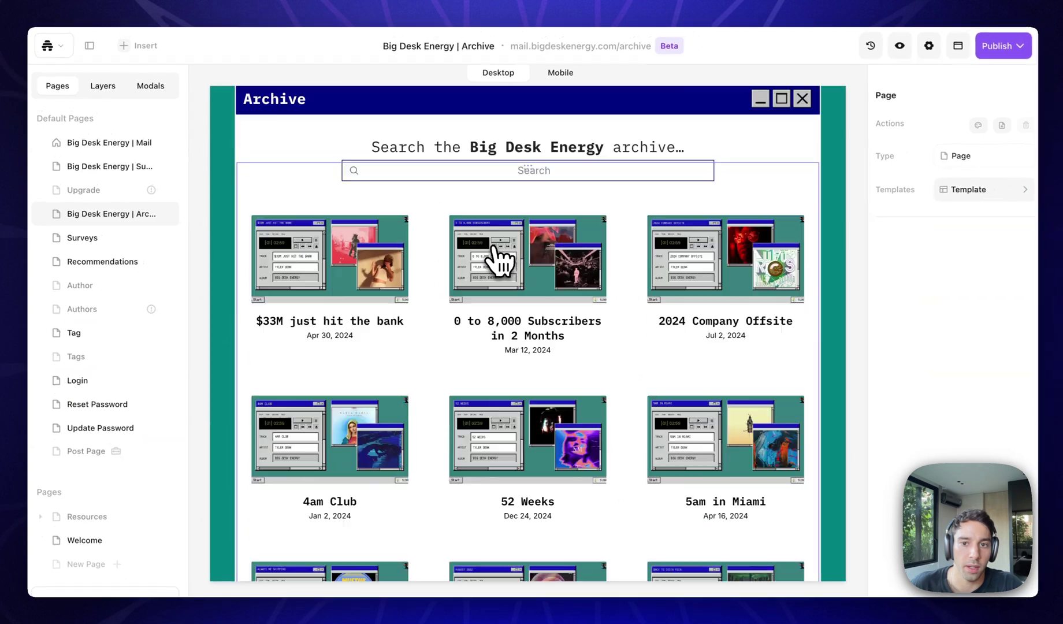
Scroll through the Archive page's search bar, post card grid and Load more button.
scroll(498, 260, down, 10)
scroll(491, 261, up, 12)
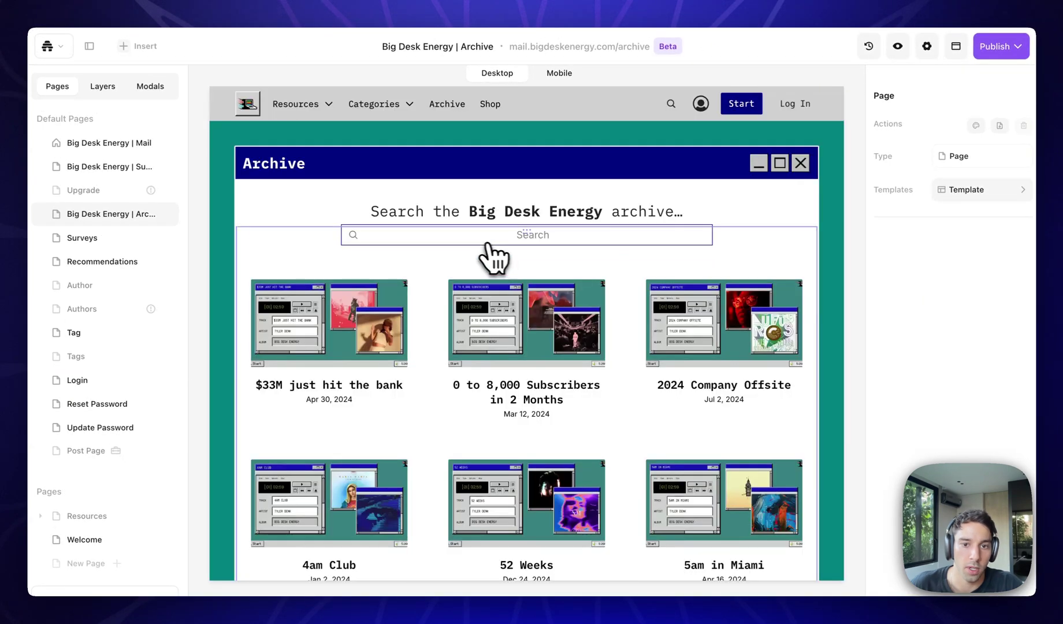
scroll(484, 248, down, 3)
scroll(351, 368, down, 7)
scroll(354, 373, up, 10)
scroll(448, 142, down, 10)
scroll(468, 473, up, 10)
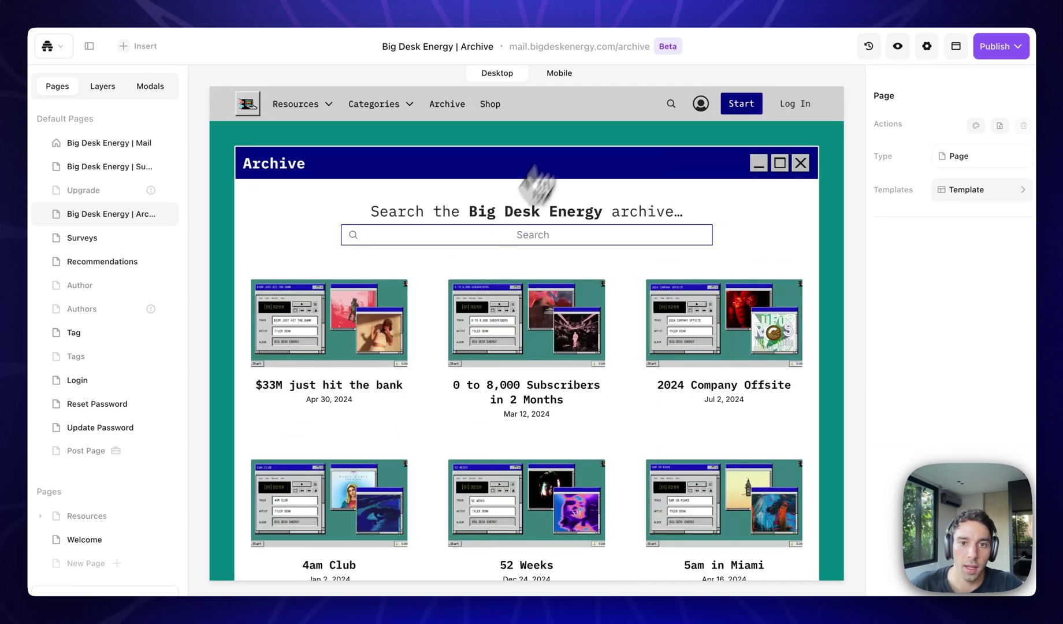
Edit the shared navbar and select the beehiiv Seed+ Deck link under Resources.
click(599, 110)
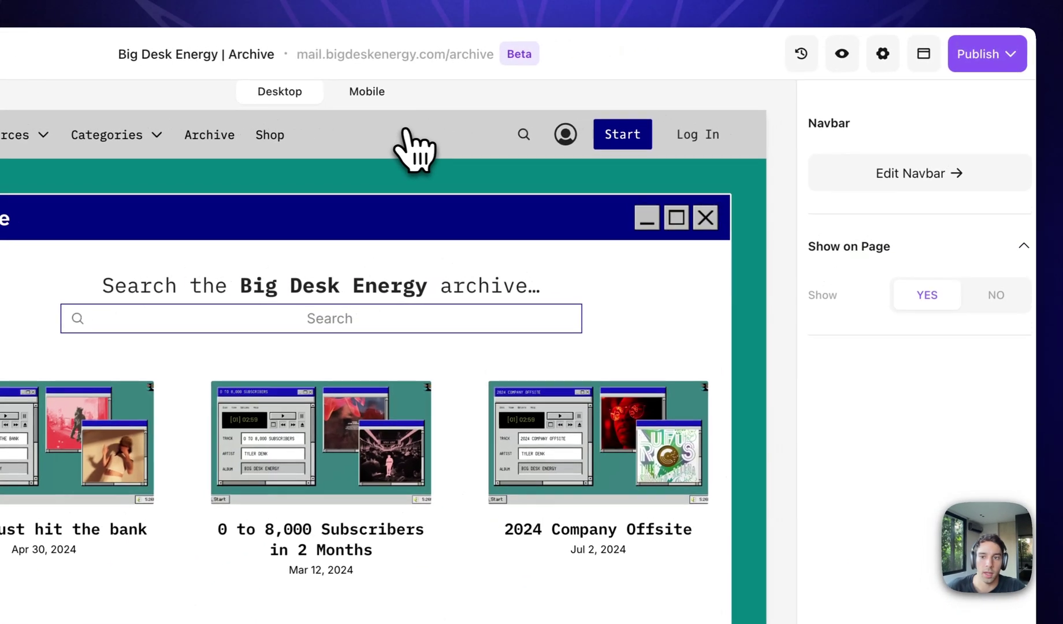
click(906, 131)
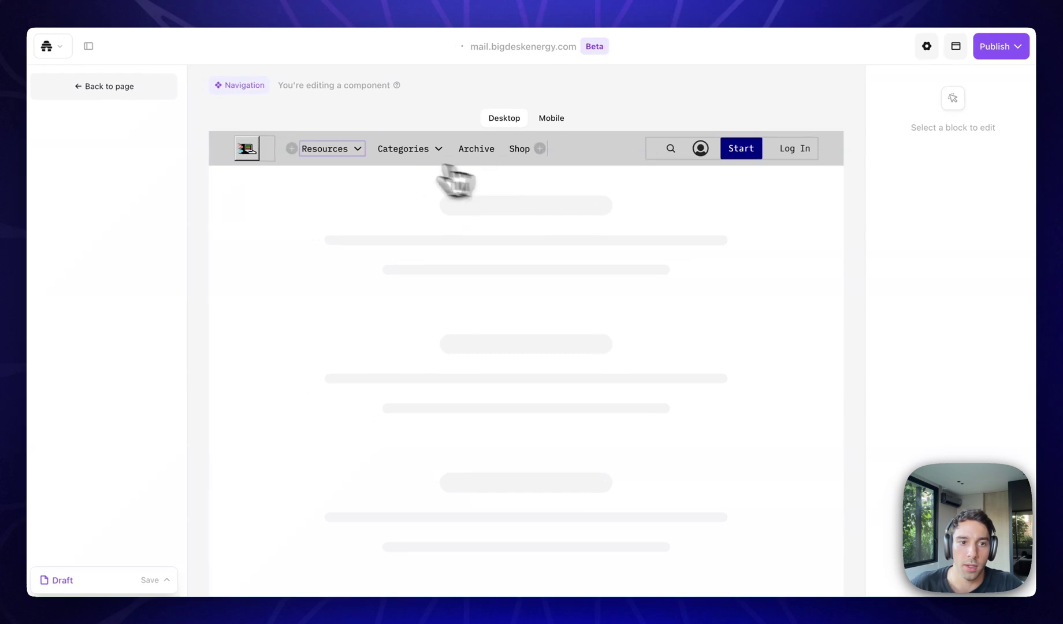
click(337, 152)
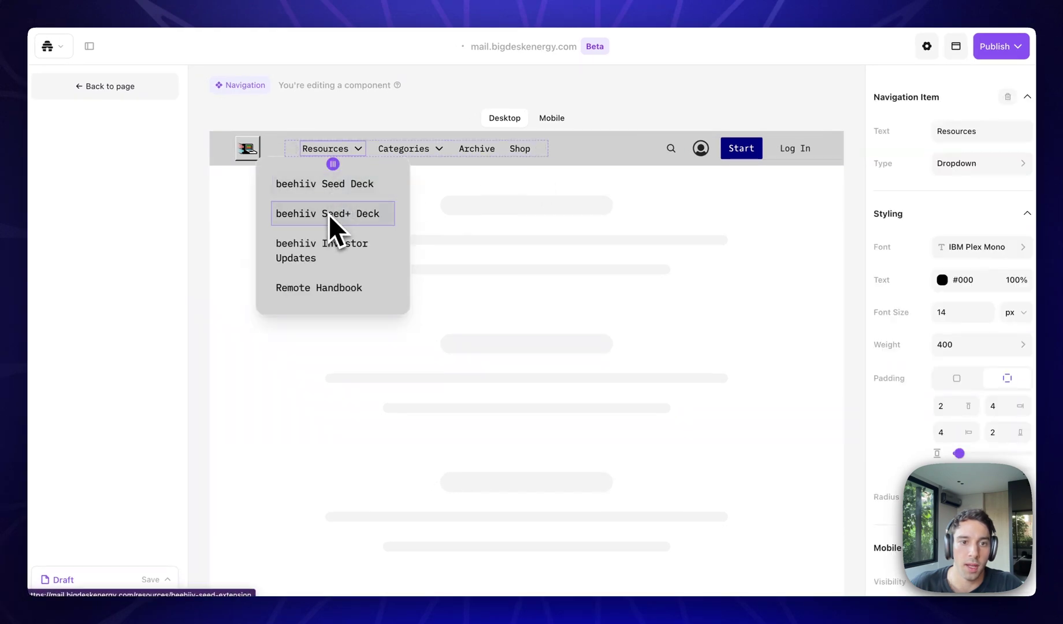
click(346, 216)
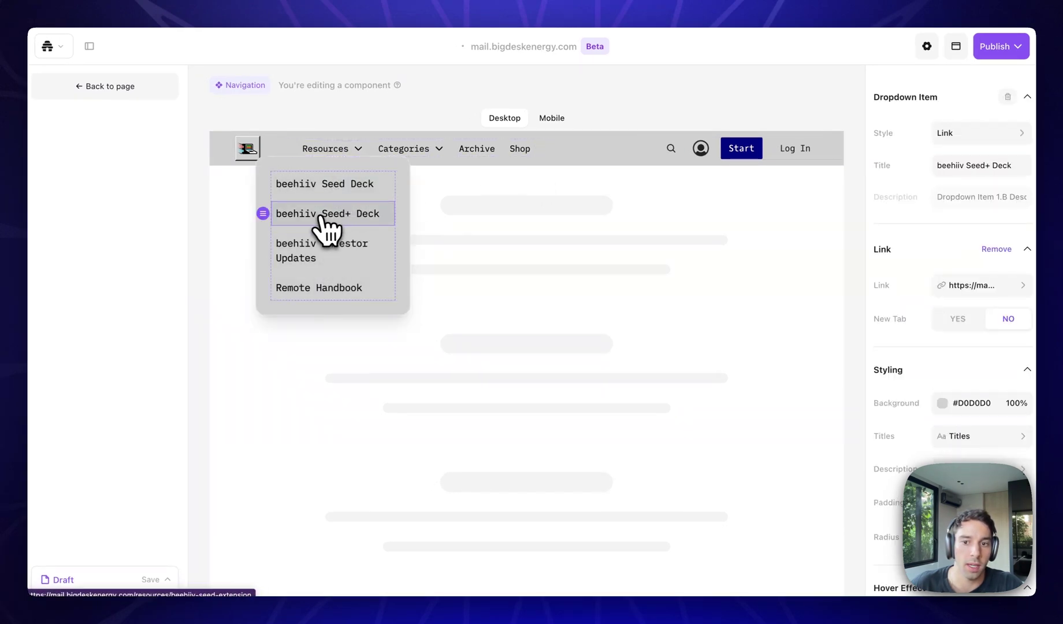
scroll(948, 419, down, 2)
scroll(939, 382, up, 2)
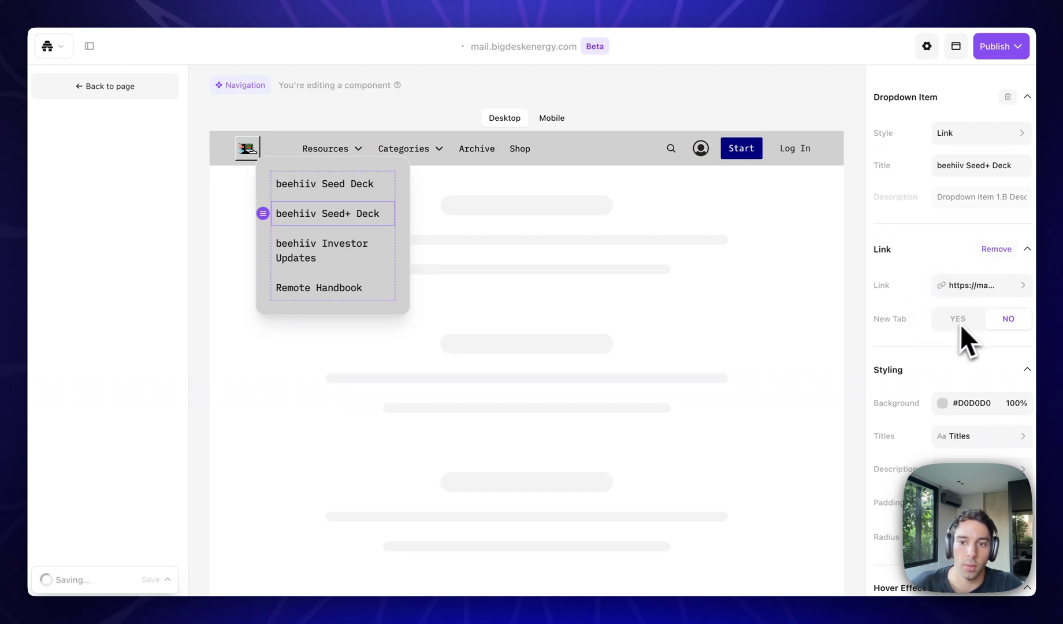
scroll(939, 347, down, 5)
scroll(941, 398, down, 2)
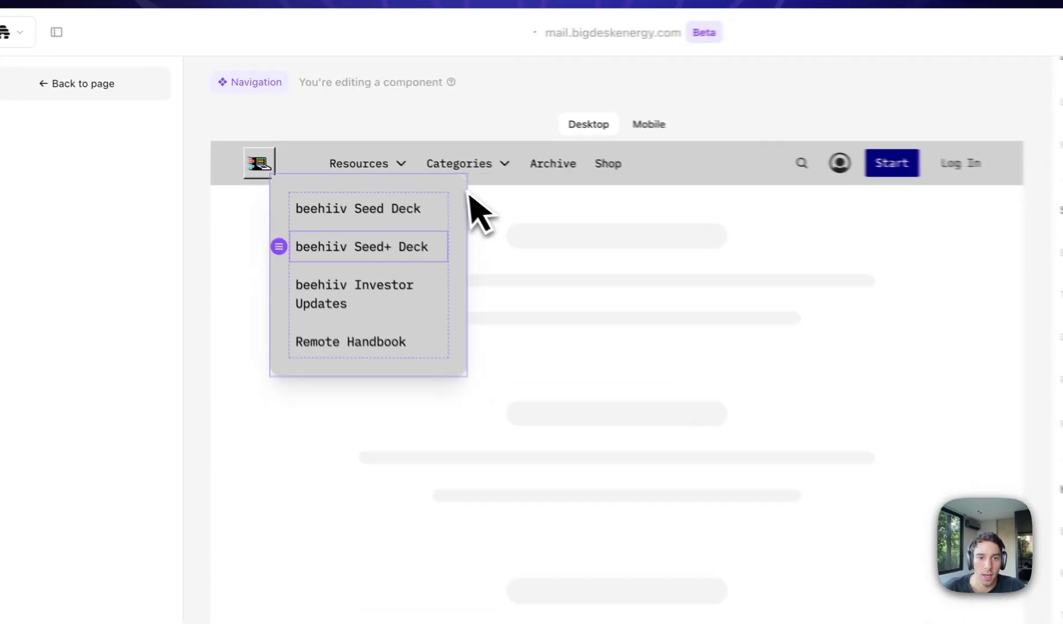
click(403, 148)
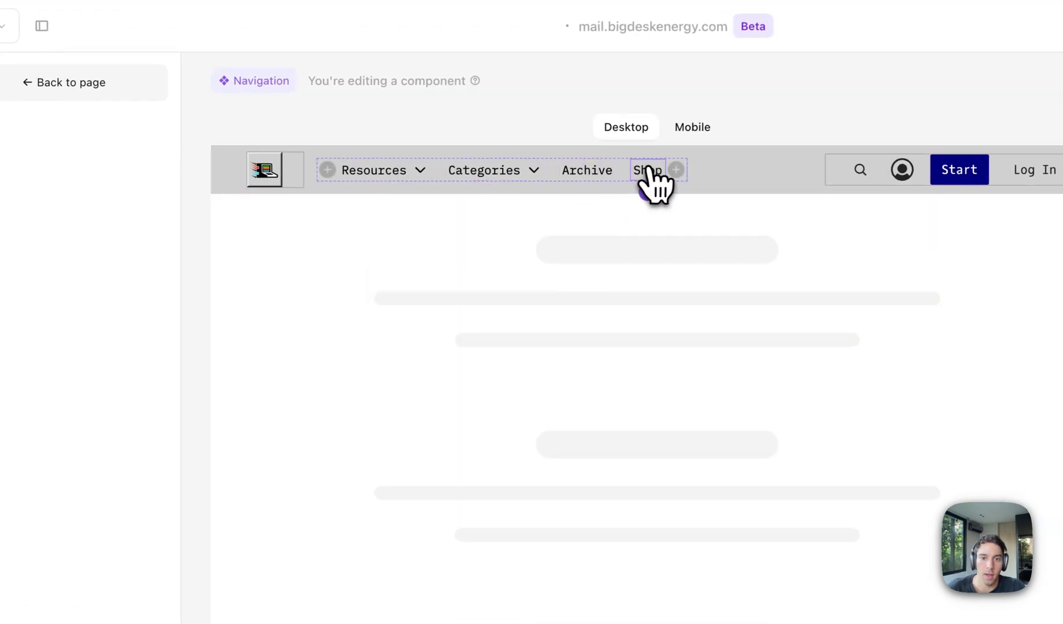
click(650, 168)
click(860, 172)
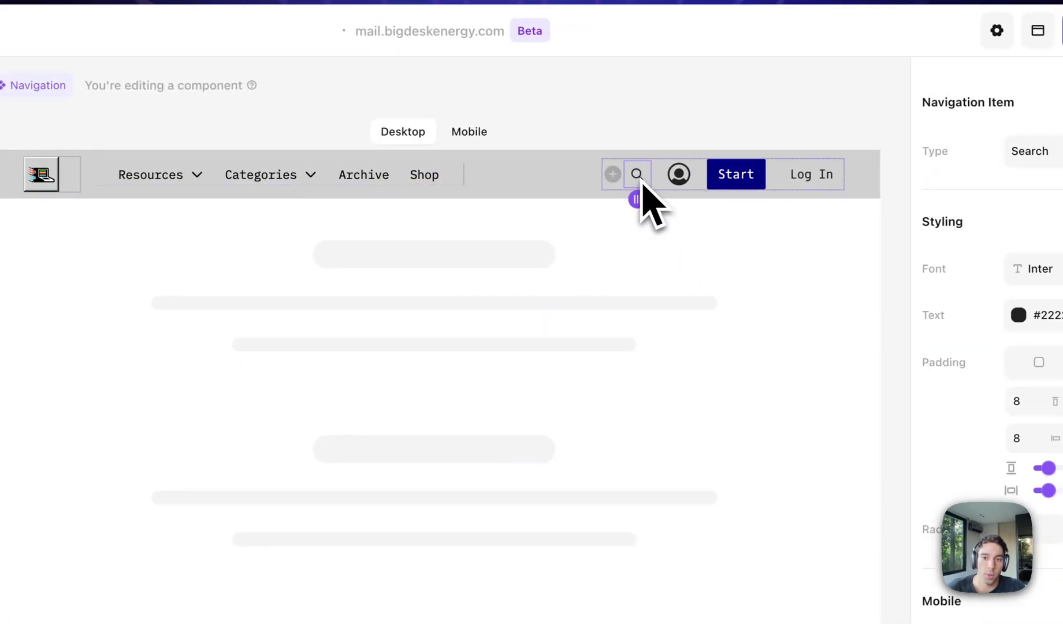
click(752, 175)
click(678, 174)
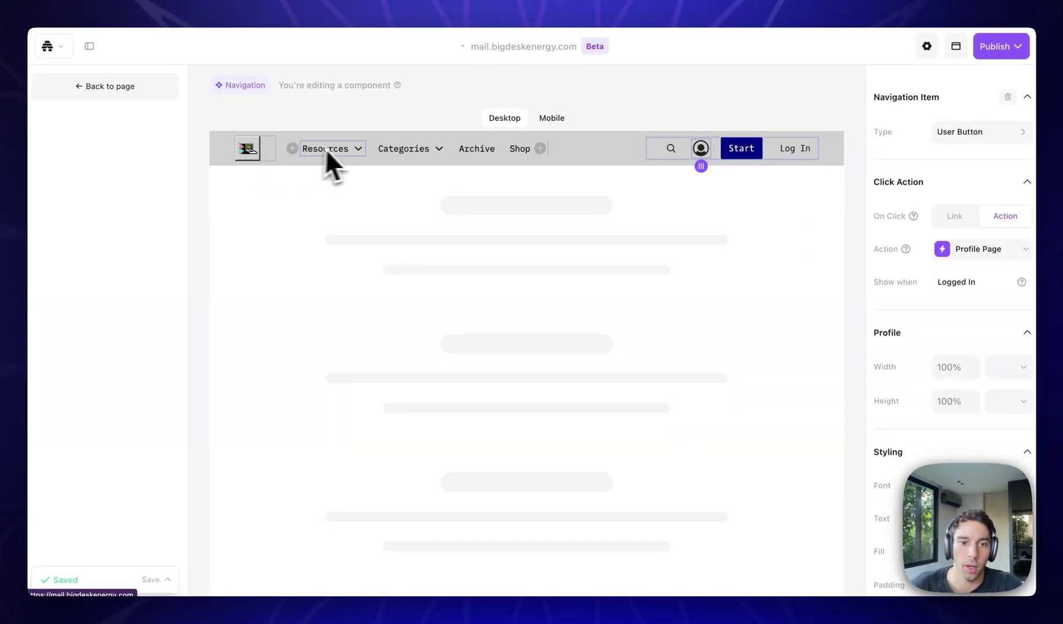
click(540, 149)
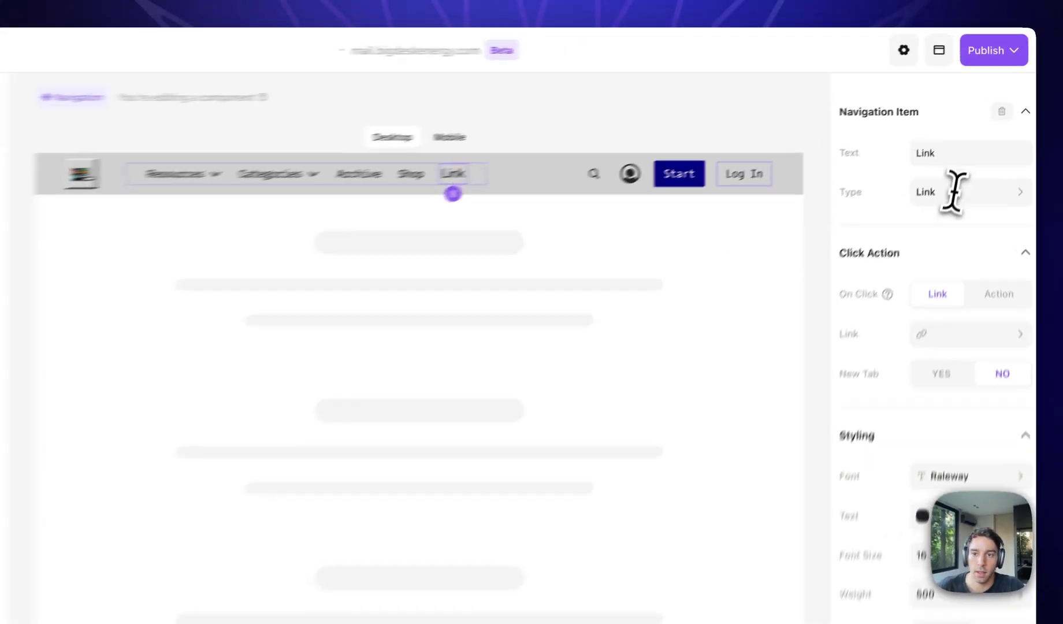
double_click(962, 131)
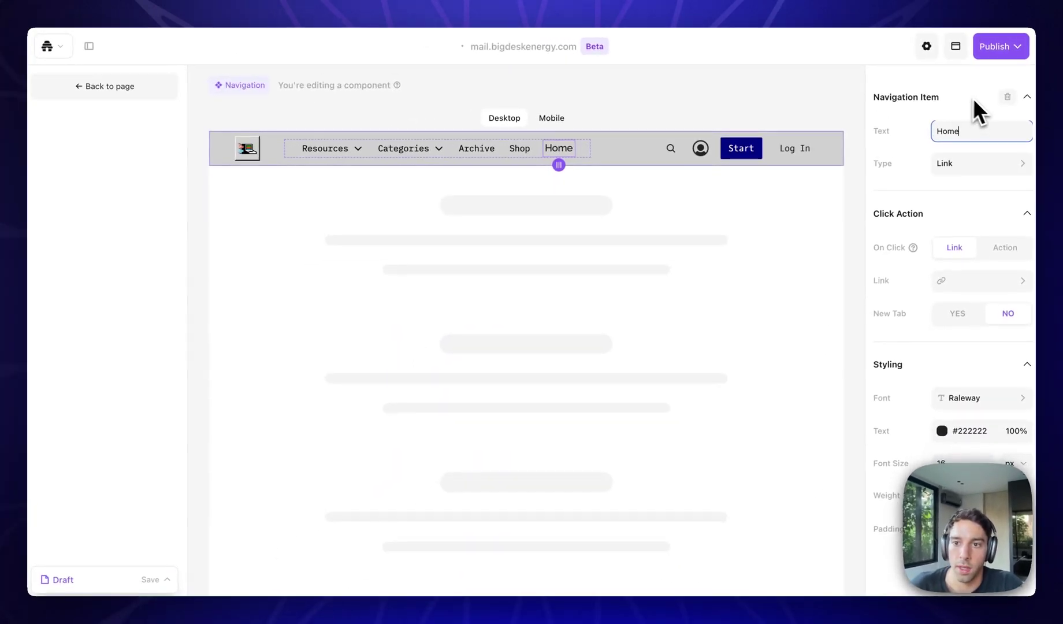
click(1007, 97)
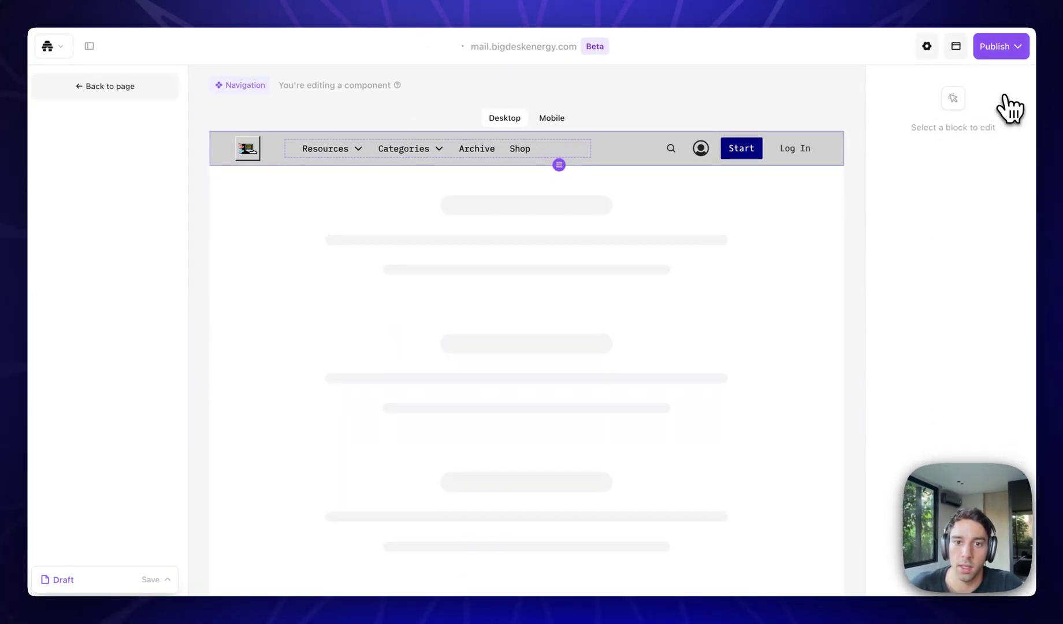
Leave the navbar editor and open the Big Desk Energy | Mail home page.
click(81, 99)
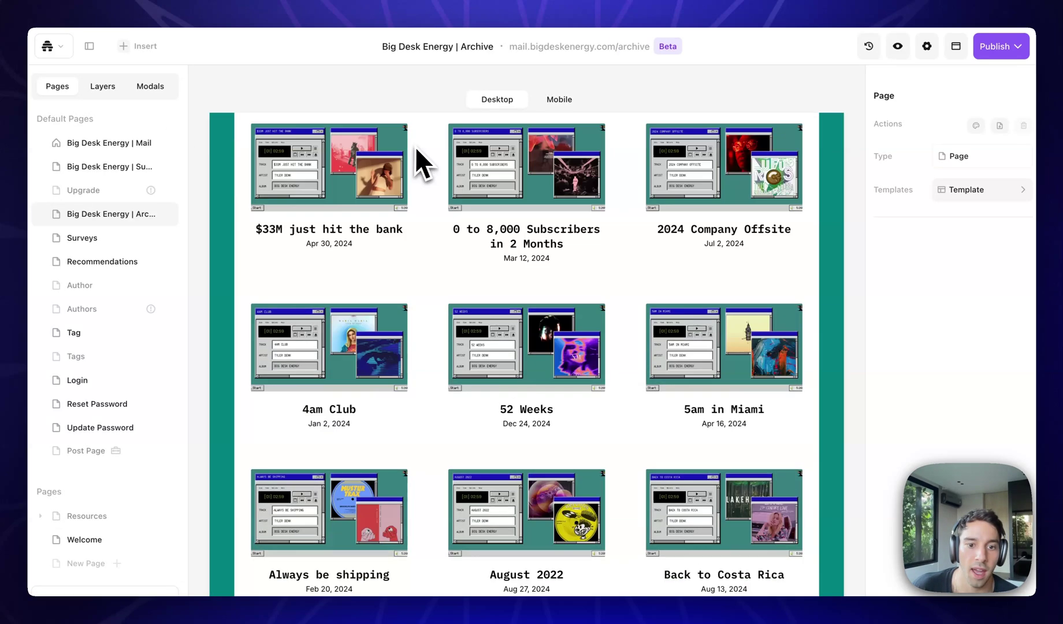
scroll(467, 308, down, 6)
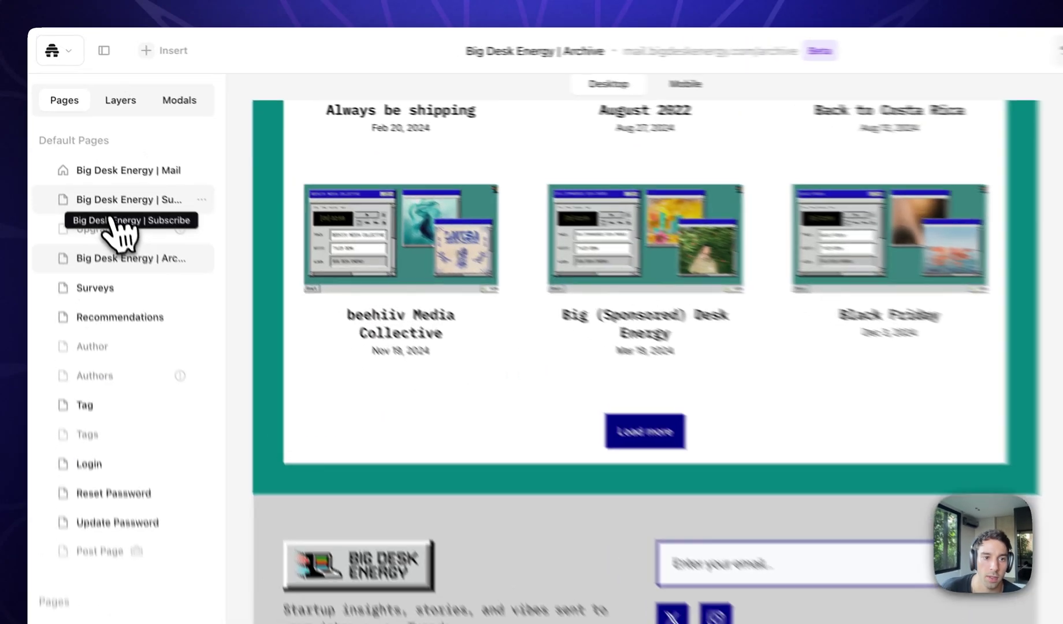
click(116, 204)
click(126, 174)
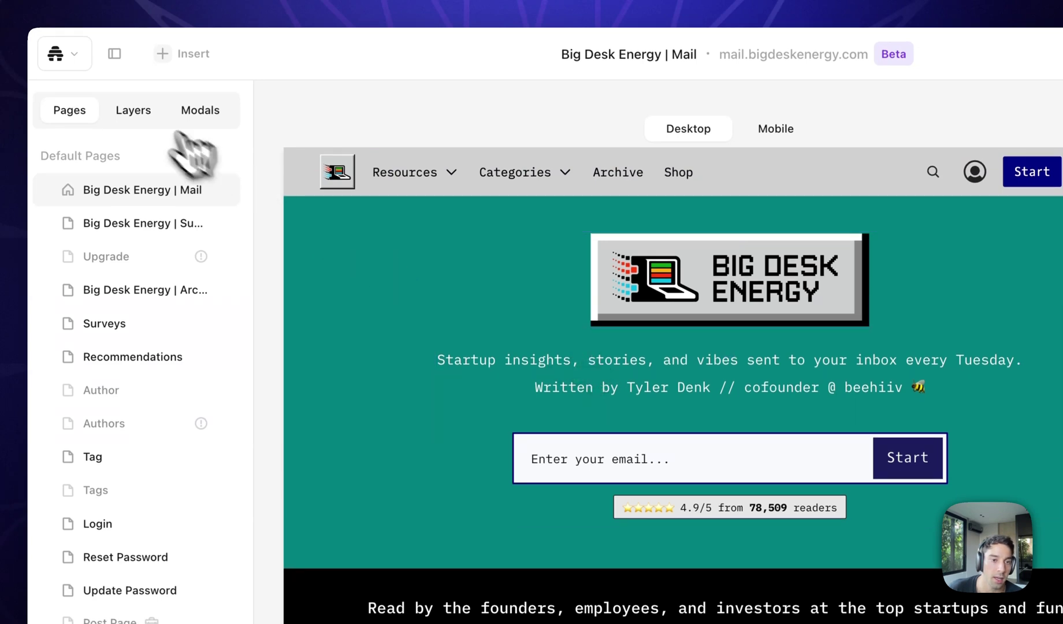
Disable the navbar for this page in Layers, then re-enable it.
click(136, 108)
click(217, 184)
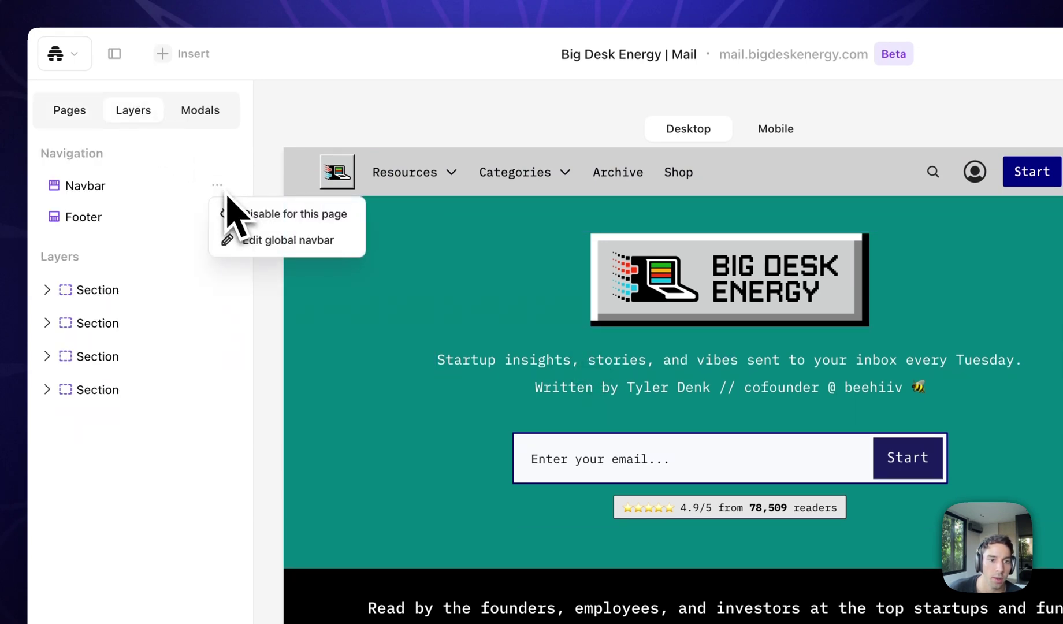
click(249, 215)
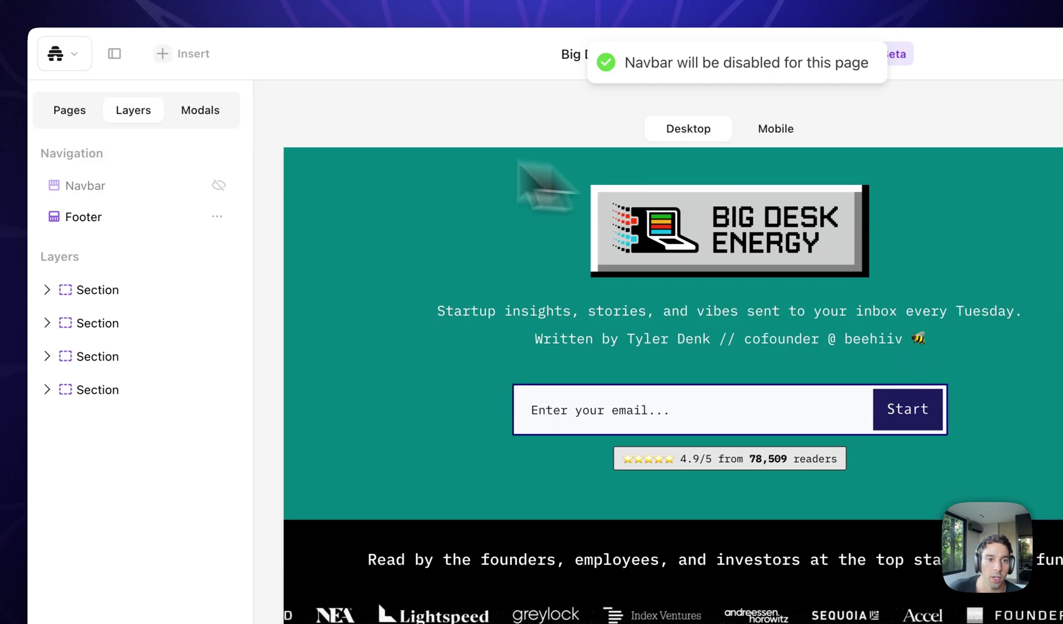
click(220, 183)
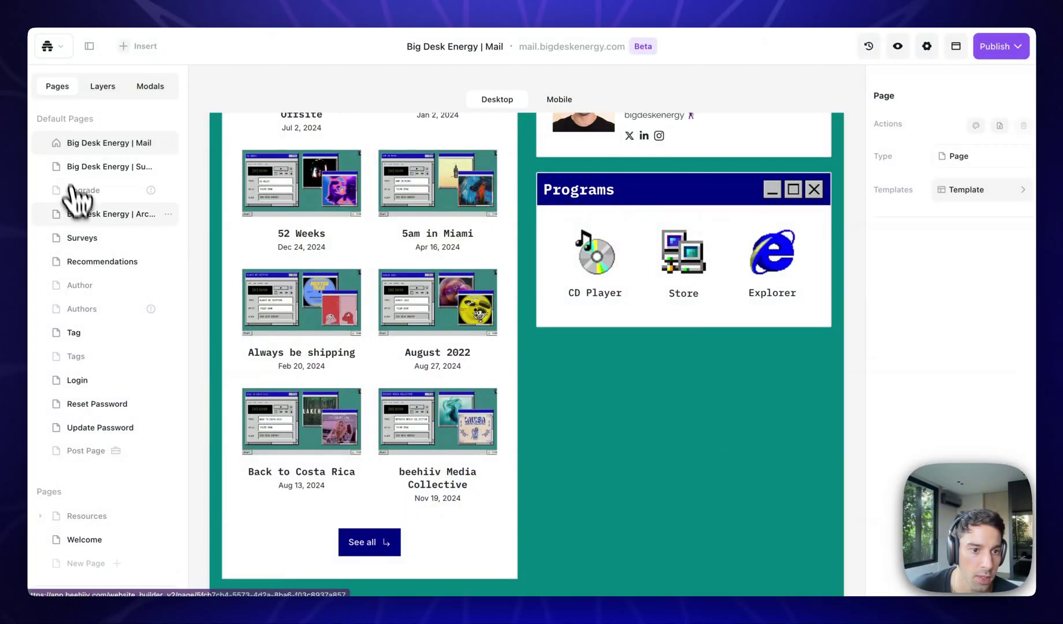
scroll(84, 208, down, 1)
scroll(81, 208, up, 1)
scroll(110, 154, down, 1)
scroll(105, 200, up, 1)
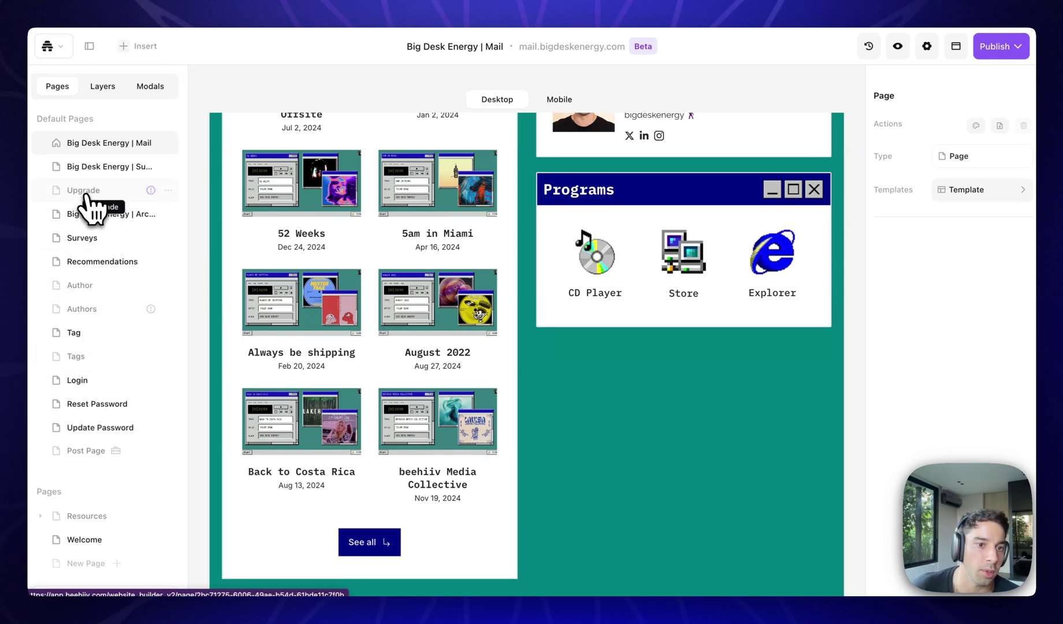
scroll(277, 237, up, 10)
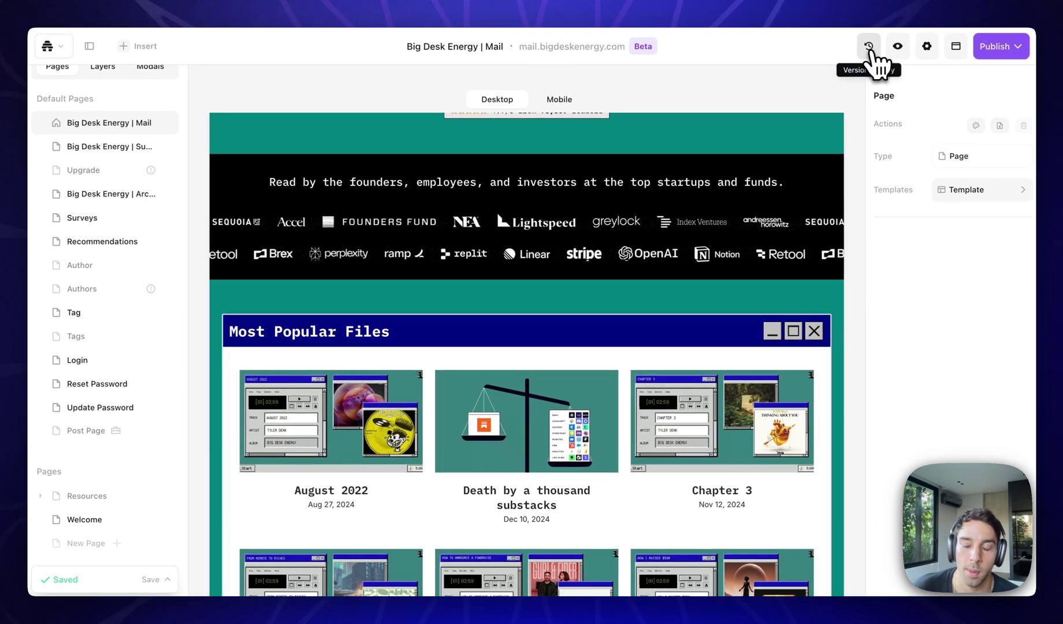
Check the Version History panel, close it, and open the Welcome page.
click(871, 51)
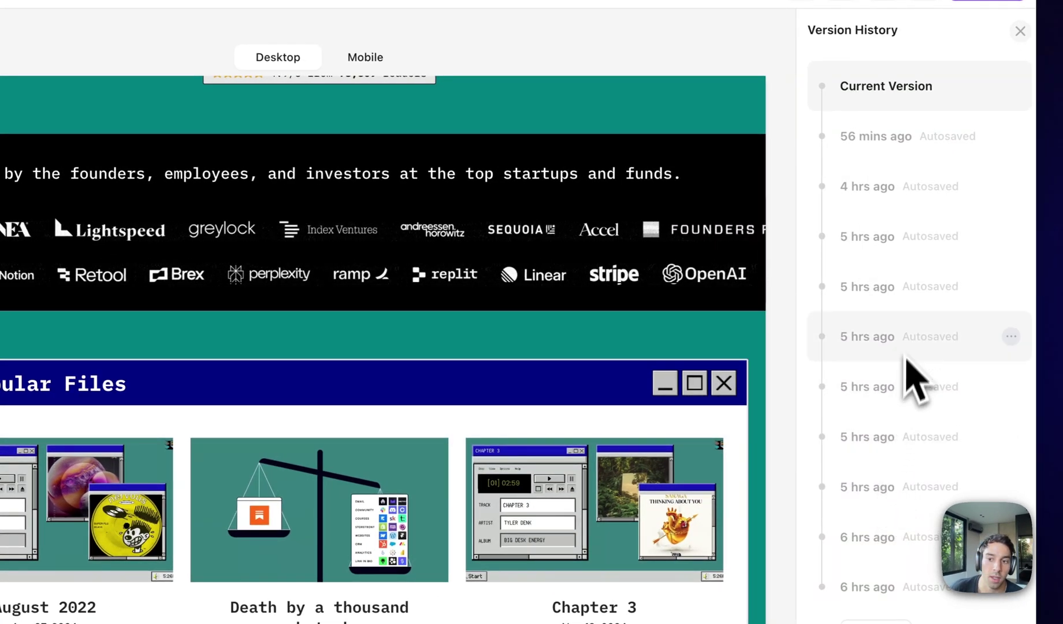
click(1020, 31)
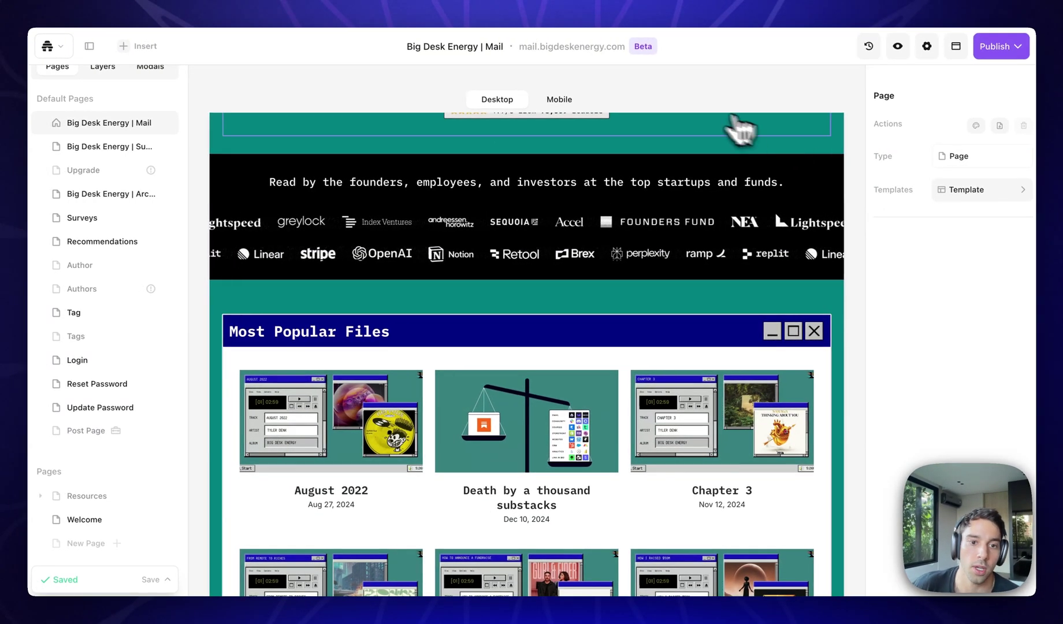
scroll(403, 420, down, 6)
click(81, 519)
Open the beehiiv Seed Deck resource page and select its signup form to show Signup properties.
scroll(339, 439, up, 10)
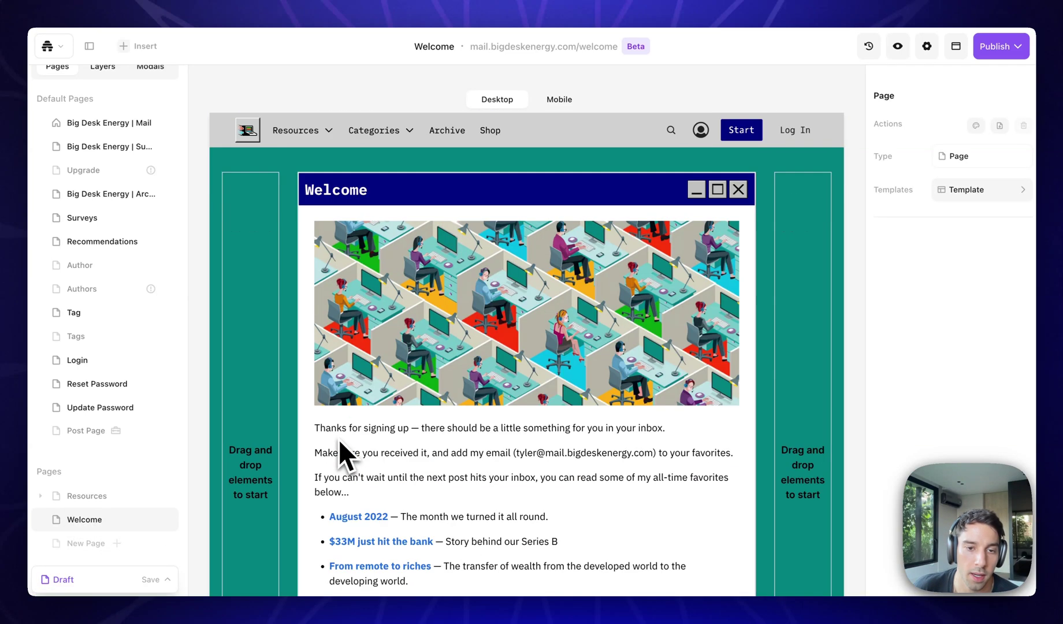
scroll(381, 273, down, 3)
scroll(381, 272, up, 3)
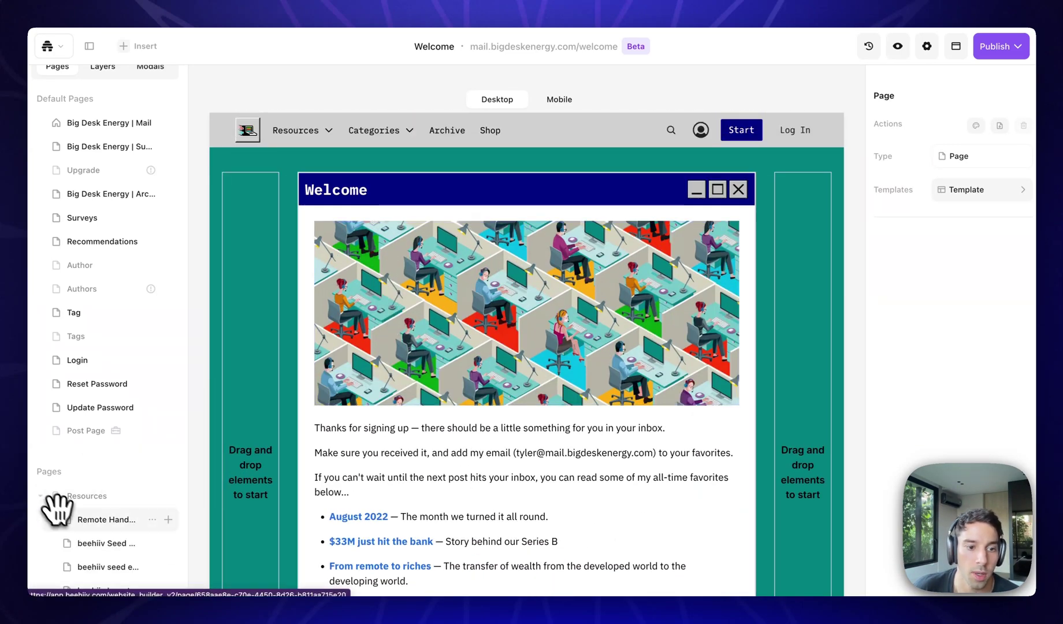
scroll(58, 511, down, 3)
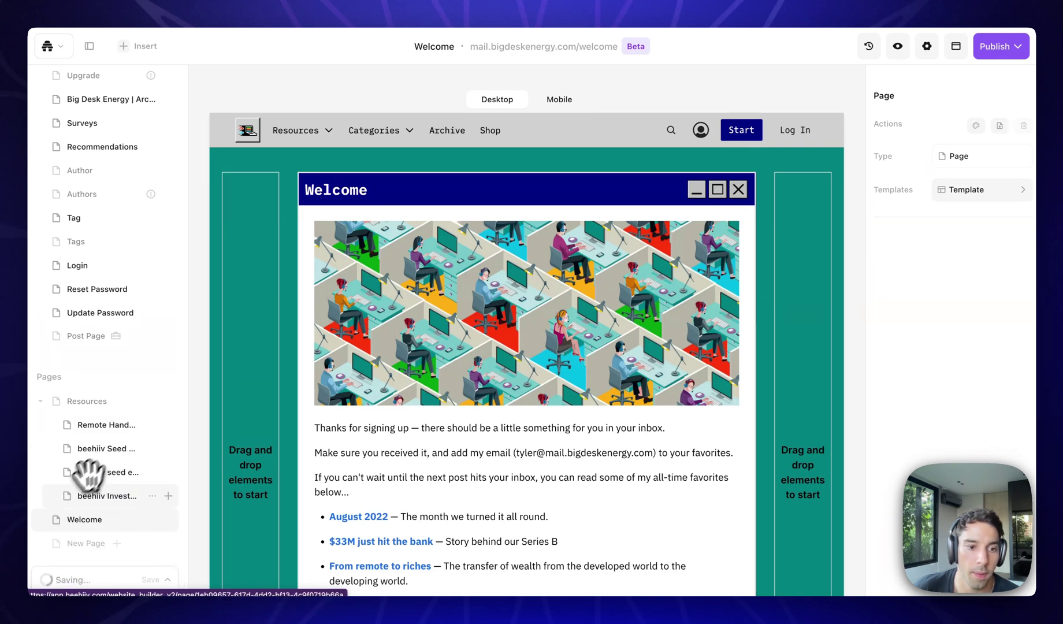
click(106, 448)
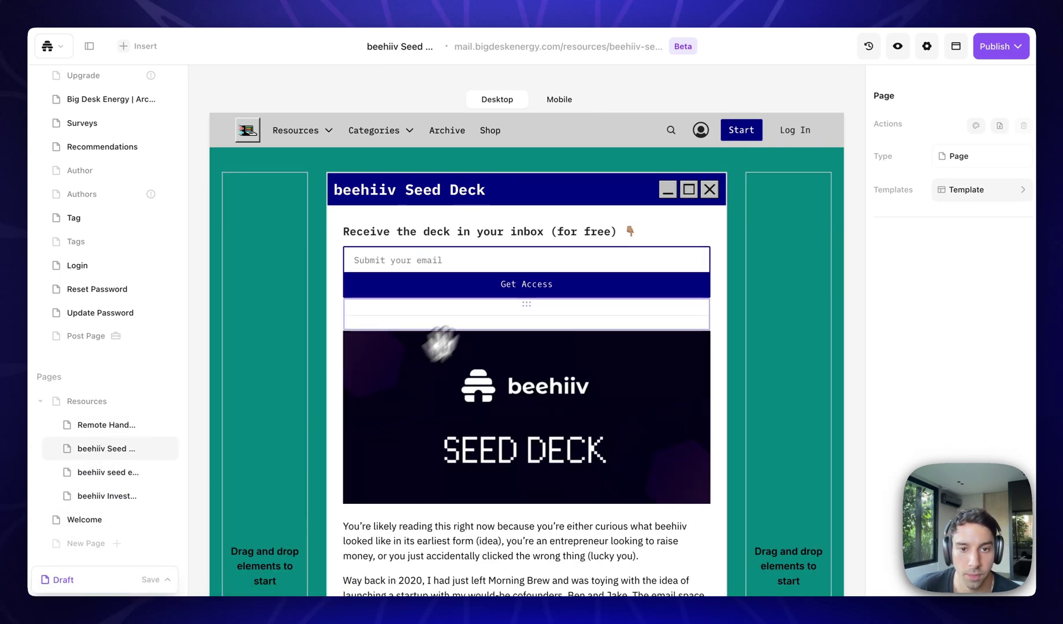
scroll(491, 266, down, 6)
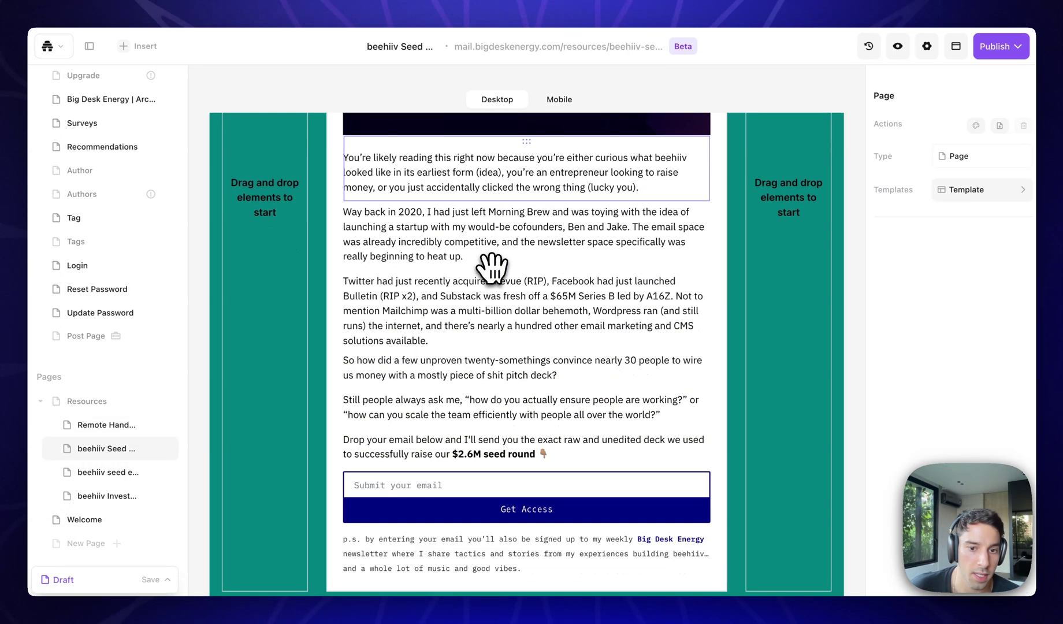
scroll(491, 267, down, 2)
scroll(522, 425, up, 8)
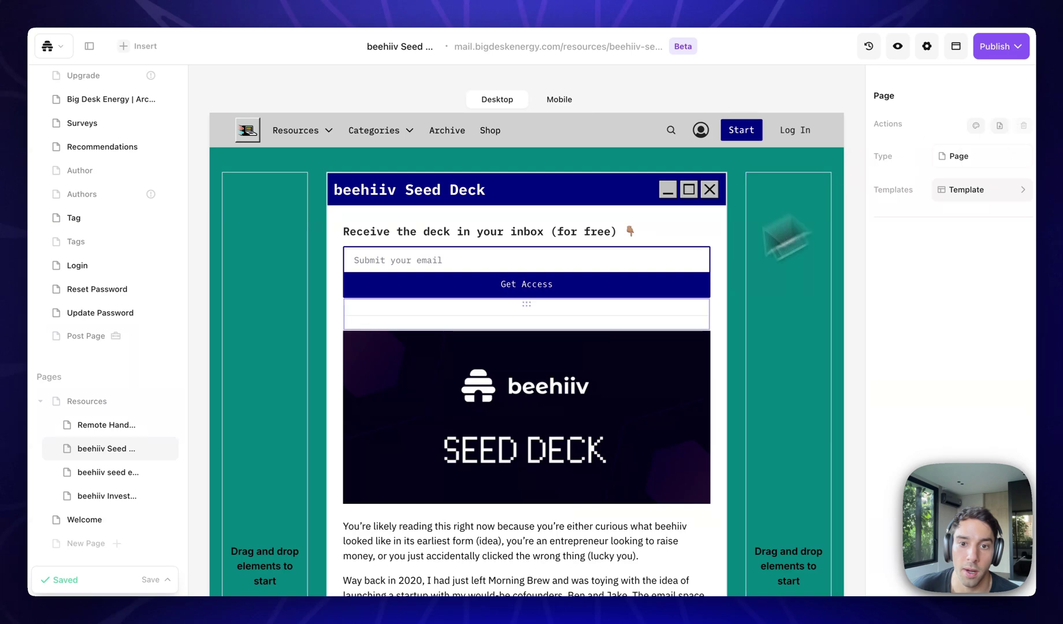
click(491, 274)
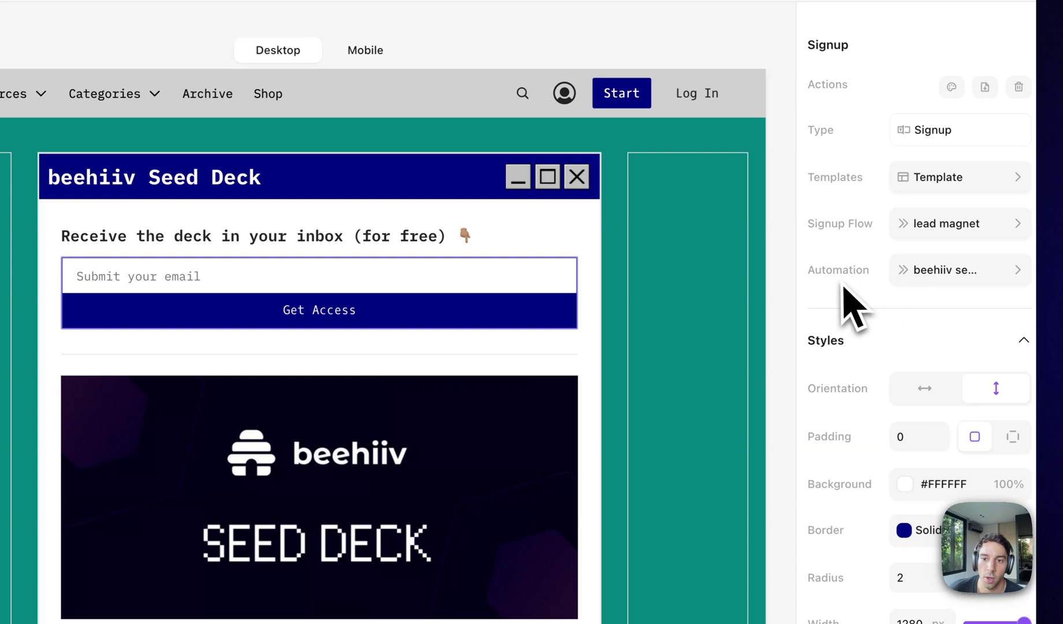
click(934, 276)
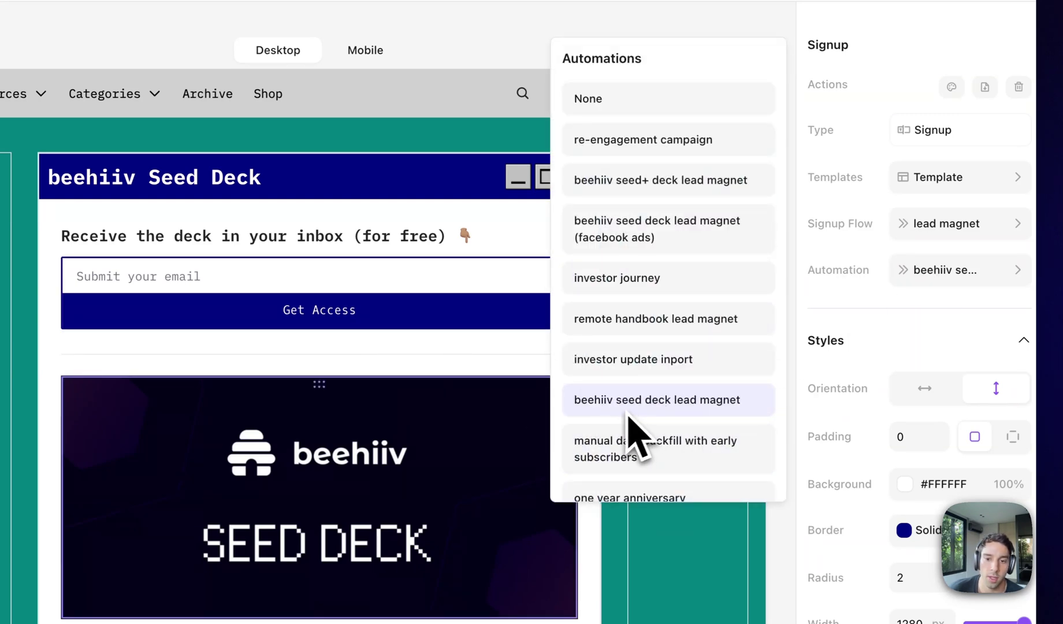
click(298, 305)
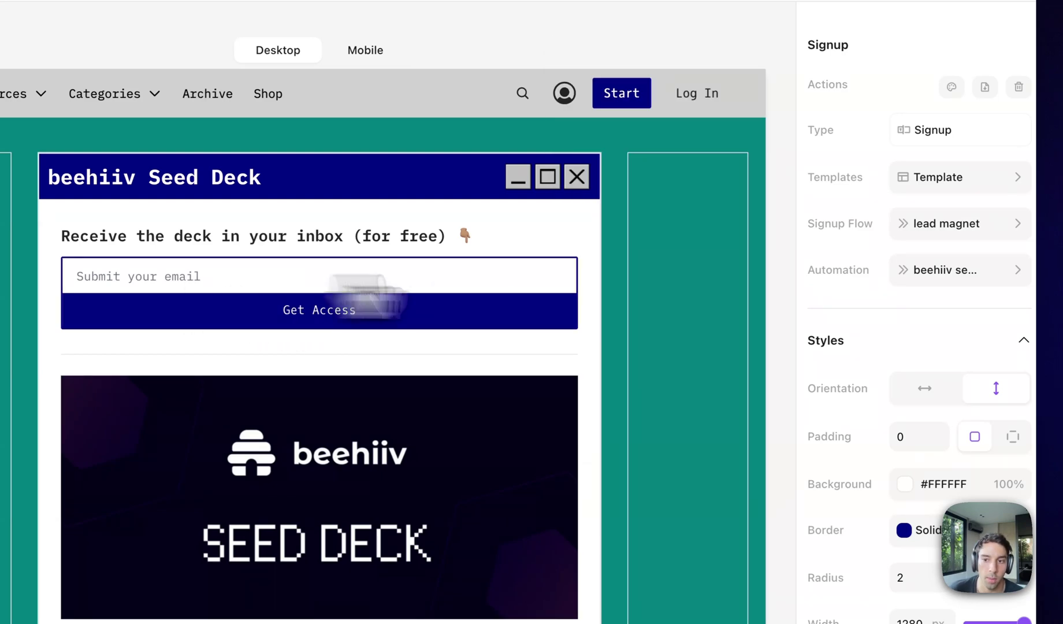
click(967, 269)
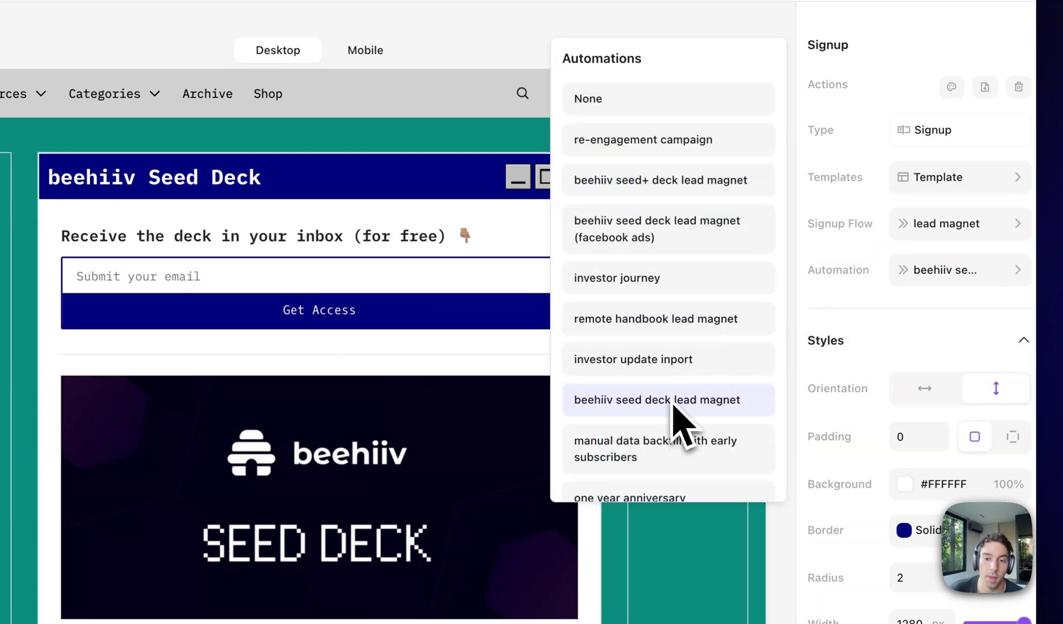
click(838, 340)
click(838, 339)
click(837, 340)
scroll(569, 428, down, 10)
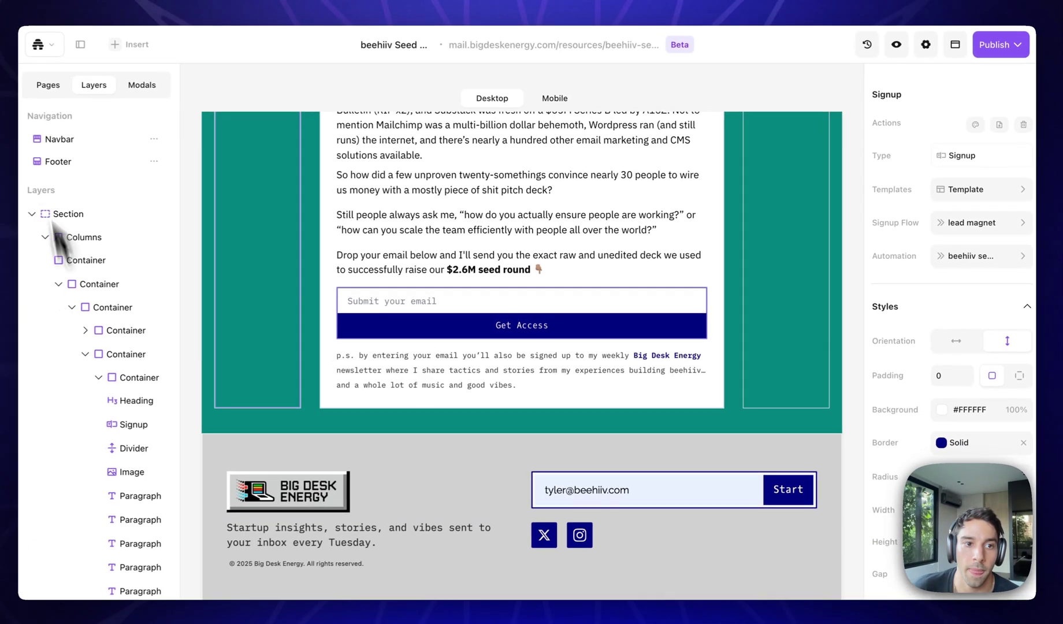
Open the beehiiv Investor Updates page and select its signup form.
click(56, 87)
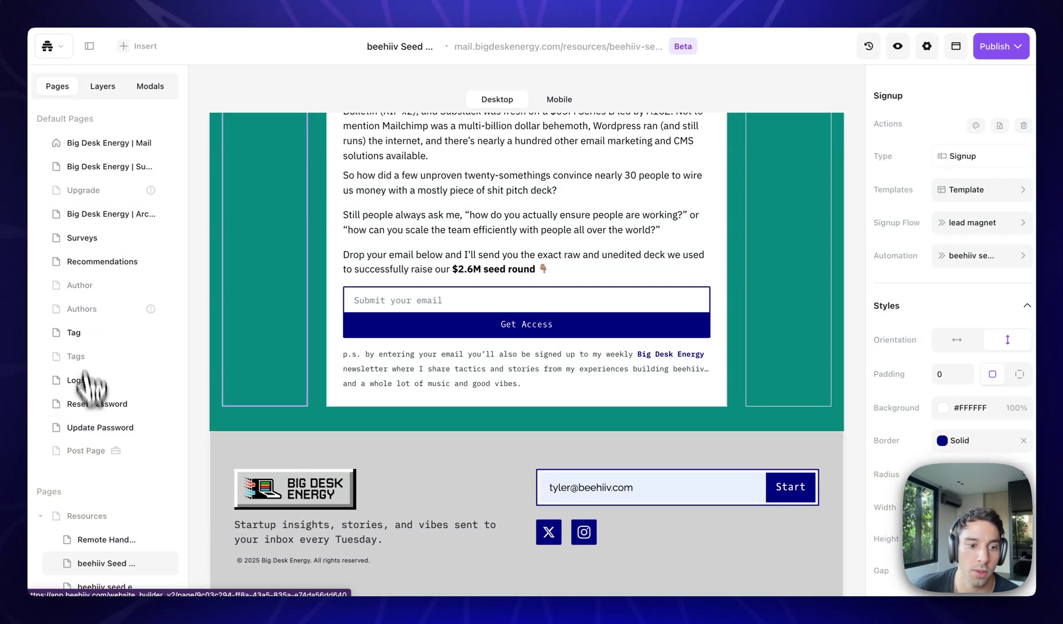
scroll(89, 427, down, 3)
click(102, 494)
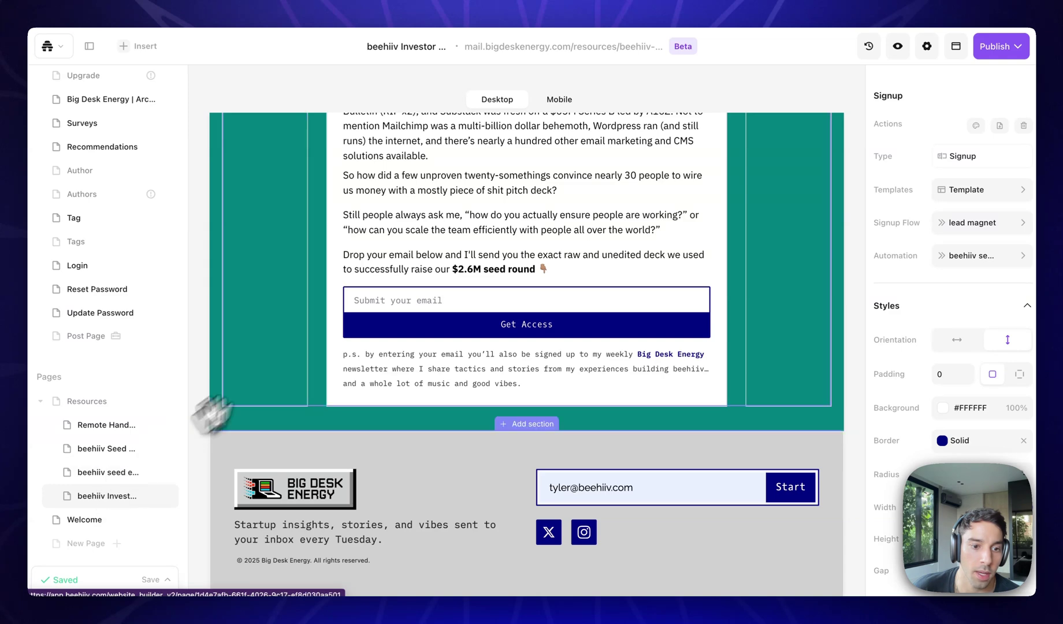
click(510, 274)
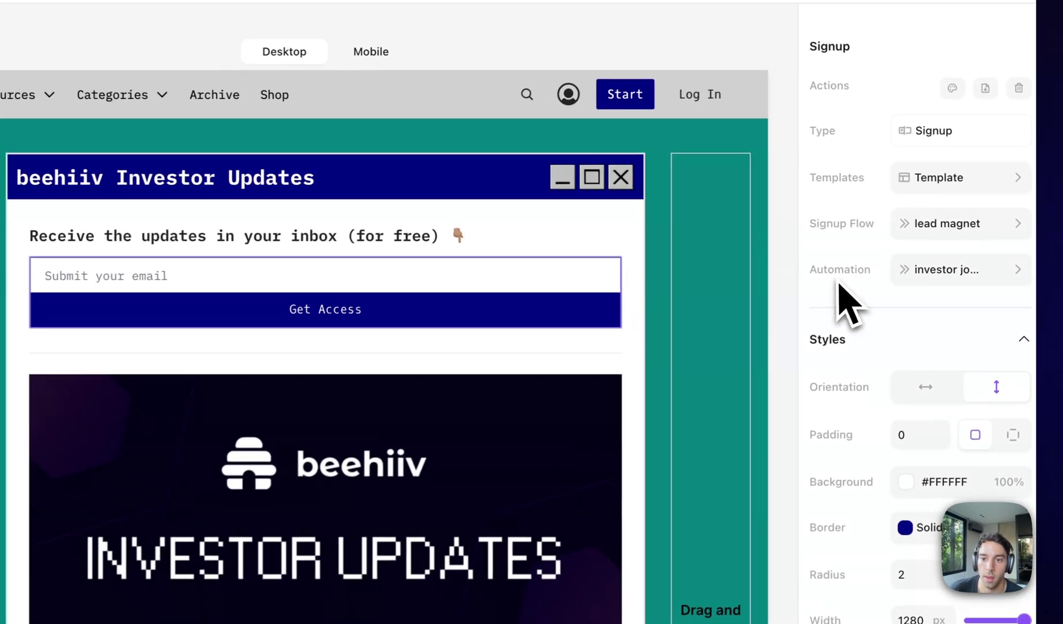
Check the form's triggered automation and keep 'lead magnet' as its signup flow.
click(955, 260)
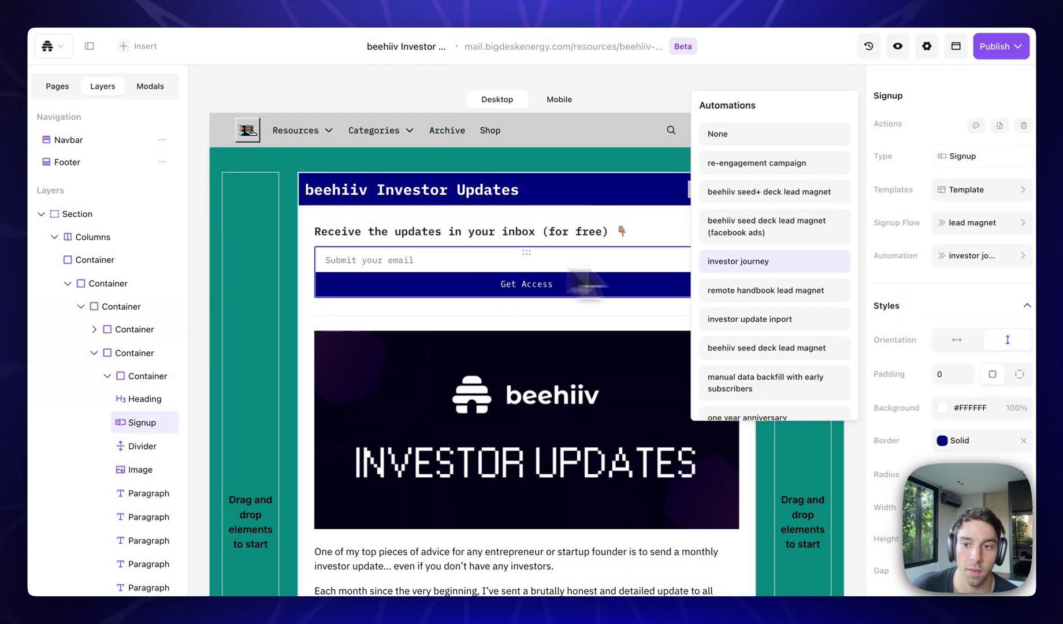
click(988, 265)
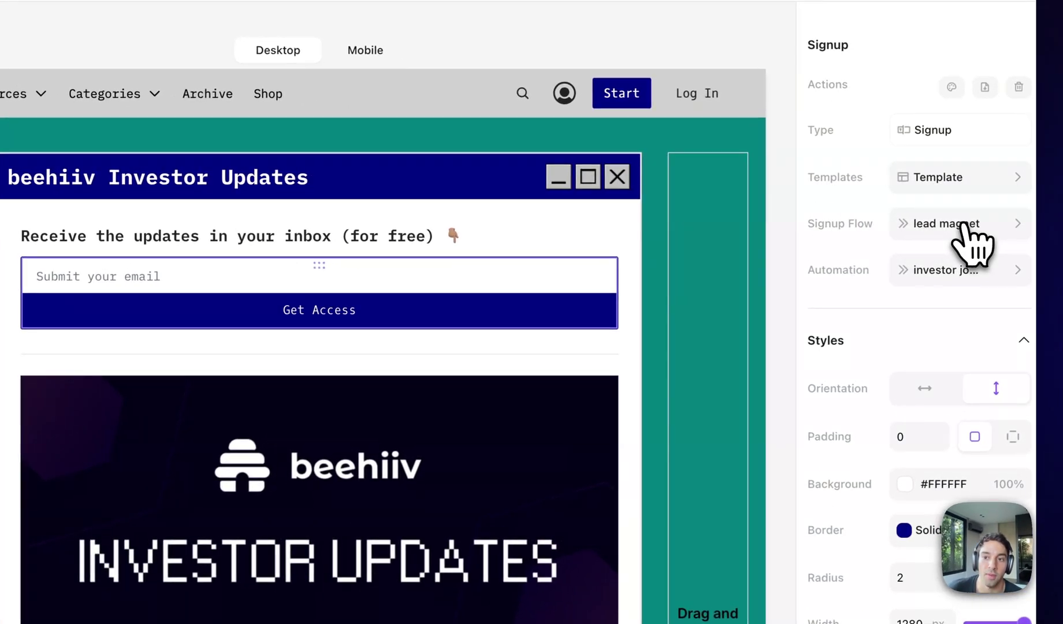
click(963, 229)
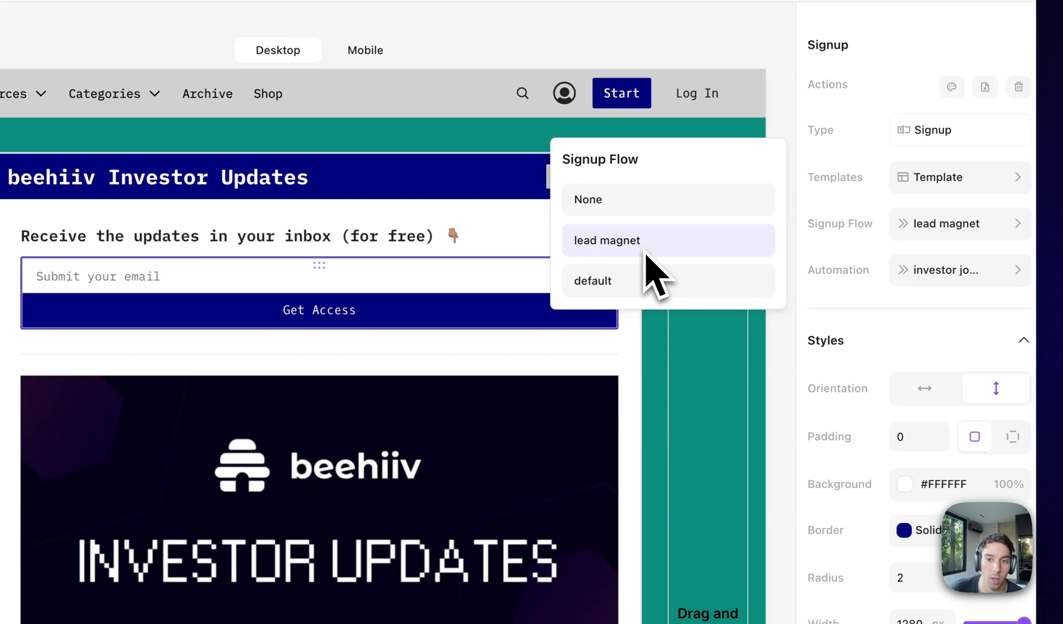
click(777, 263)
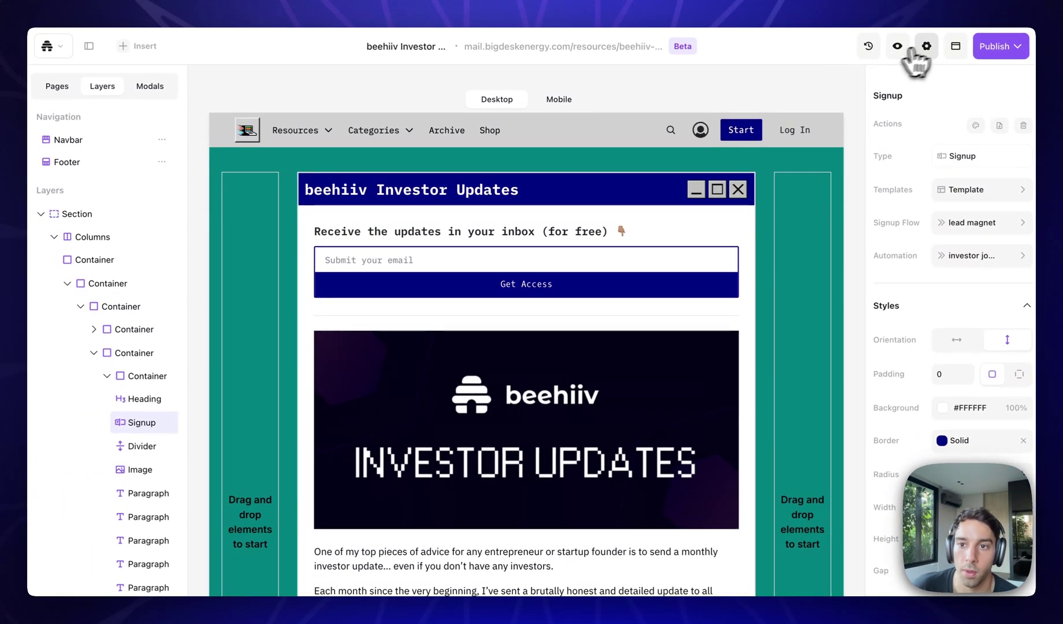
In Site Settings > Signup Flows, start a new signup flow named 'test'.
click(916, 51)
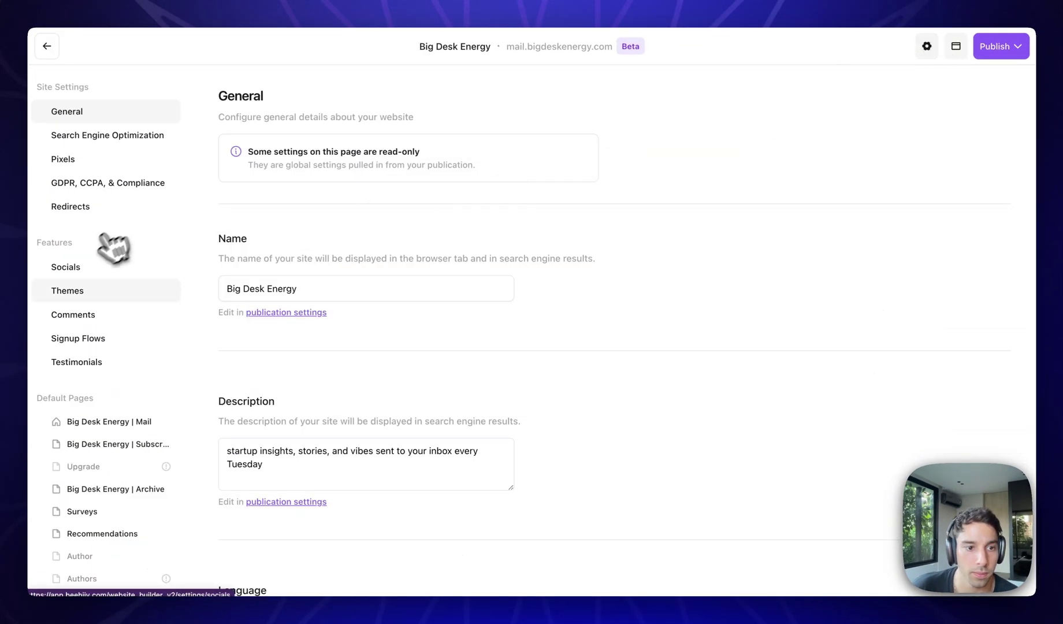
click(102, 340)
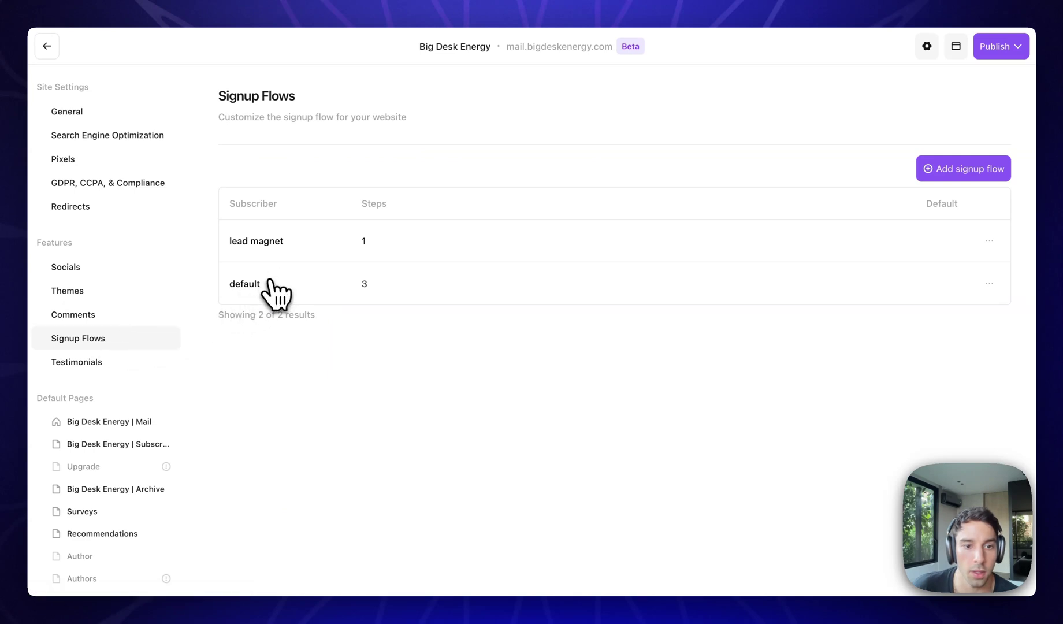
click(963, 168)
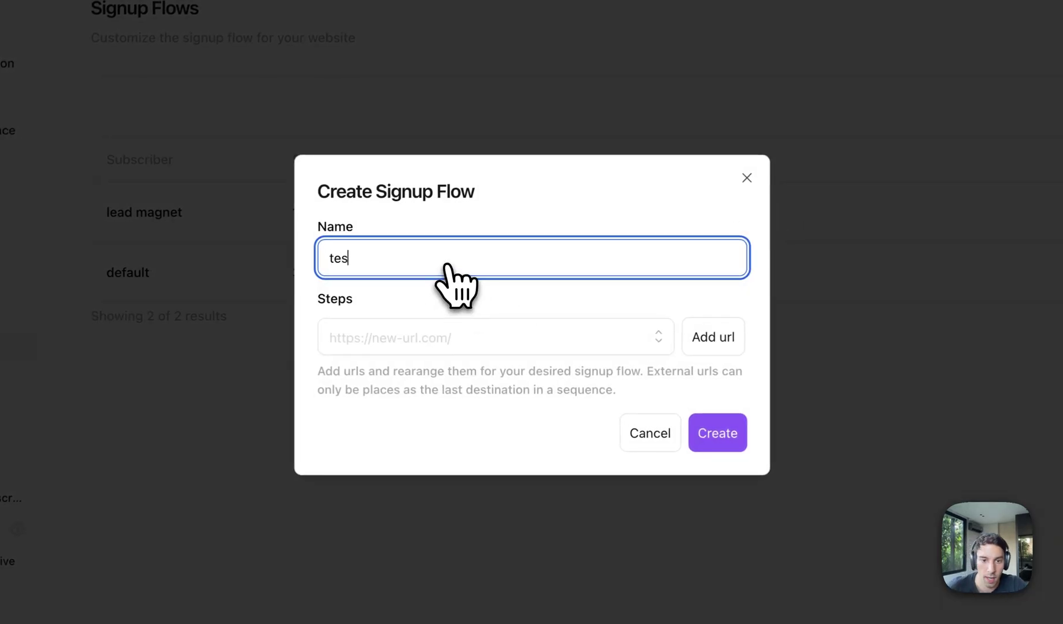
text(test)
Add the recommendations page as the flow's first step.
click(657, 341)
scroll(557, 471, down, 2)
scroll(549, 462, up, 1)
scroll(547, 457, down, 1)
click(492, 498)
Add a form page using the dancing-figures emoji form as the second step.
click(658, 355)
scroll(517, 491, down, 2)
click(501, 486)
click(462, 318)
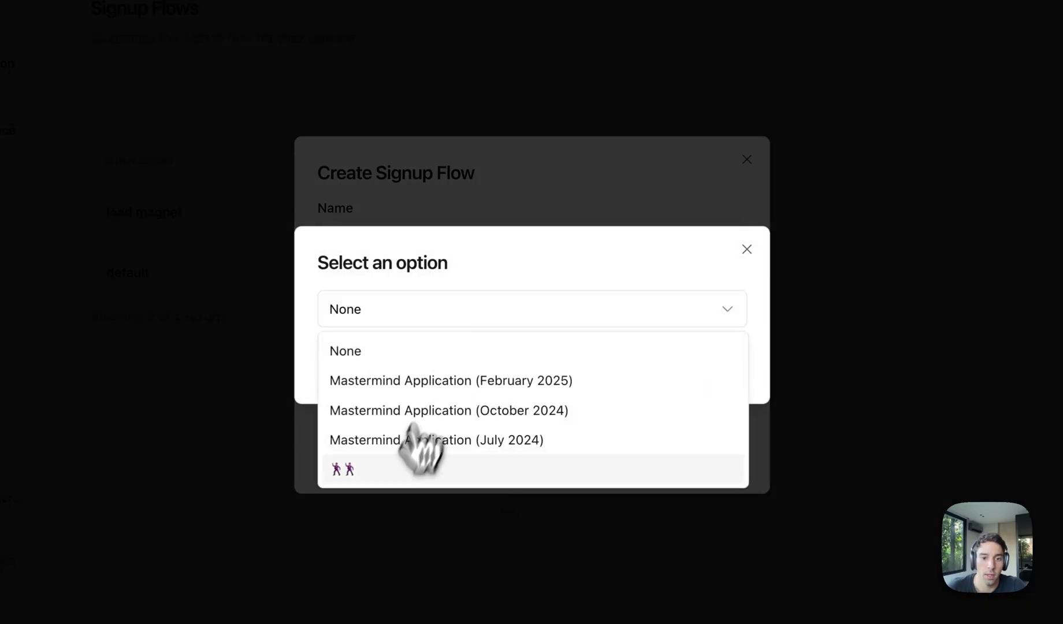
click(389, 476)
click(729, 364)
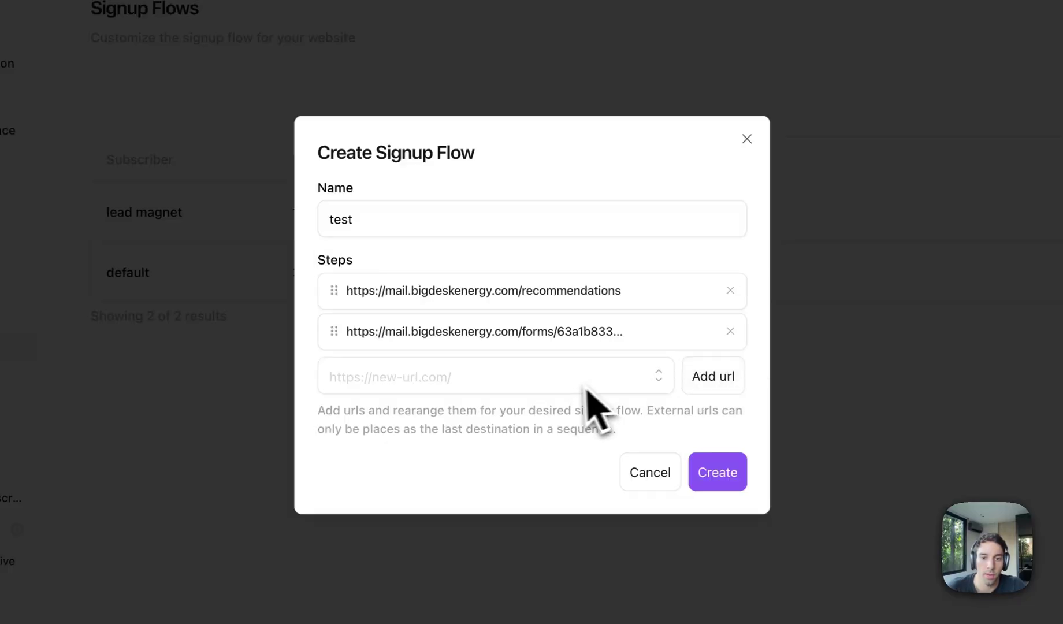
Add the welcome page as the final step, then cancel the test flow.
click(659, 376)
scroll(494, 575, down, 3)
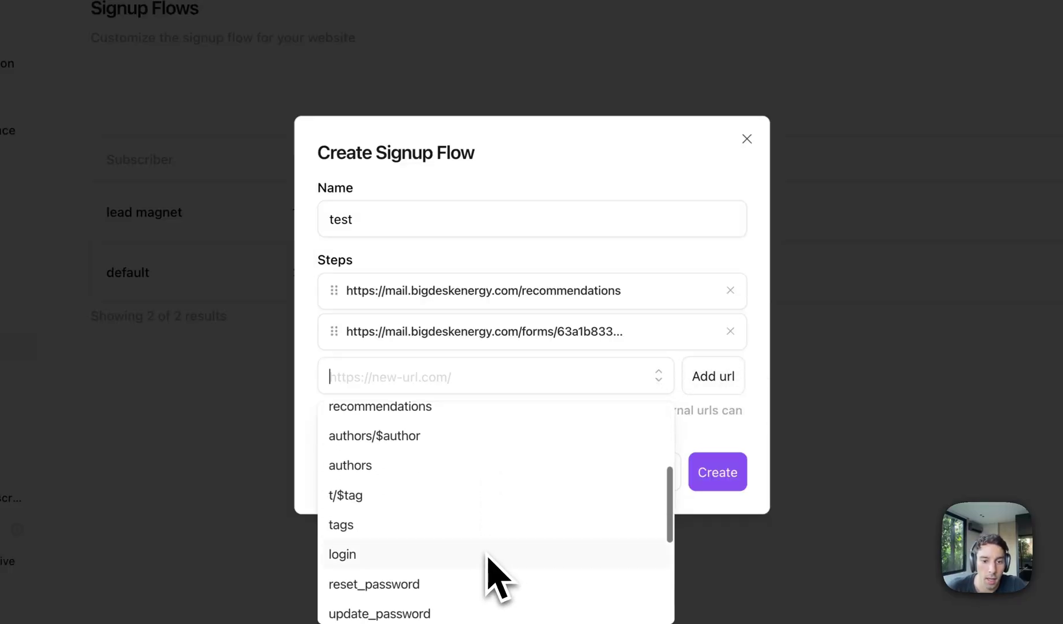
scroll(488, 557, down, 5)
click(460, 488)
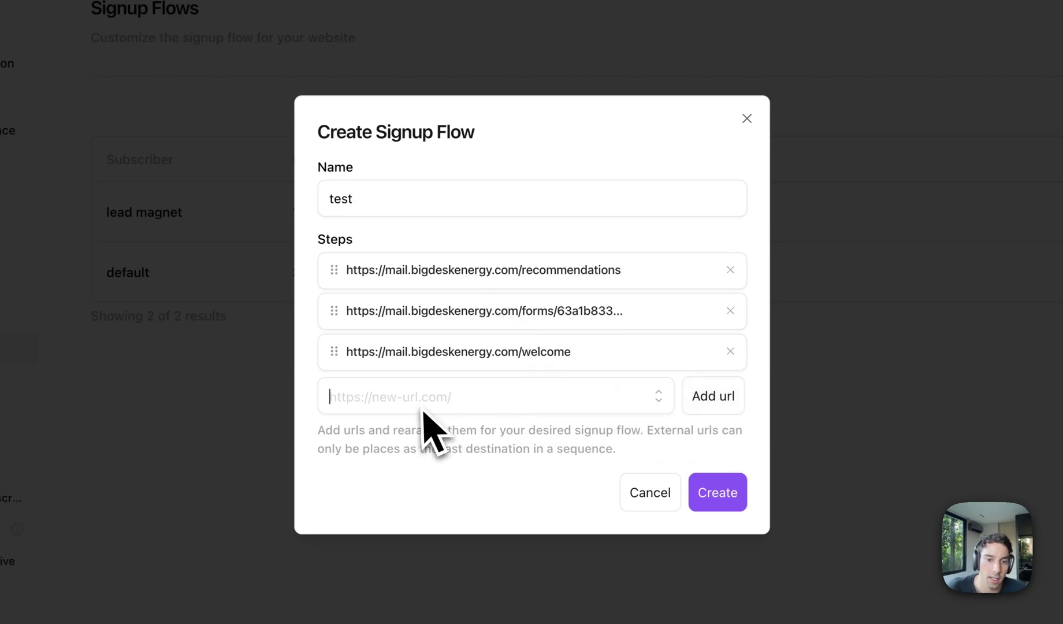
click(650, 492)
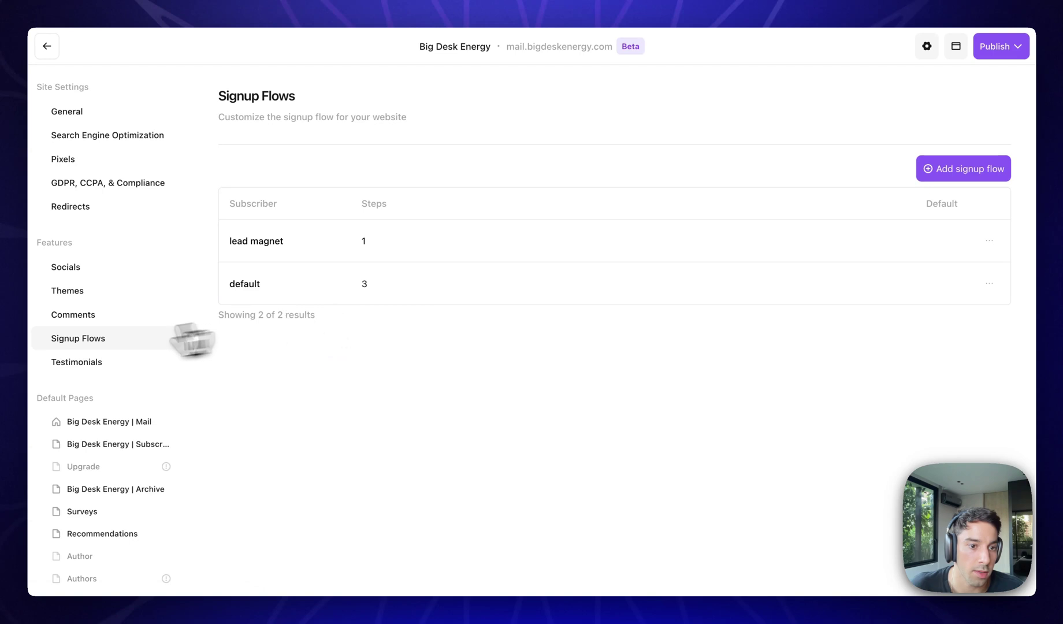
Browse the Testimonials, Comments, Themes, Socials, Redirects, Compliance, Tracking Pixels and SEO settings.
click(134, 361)
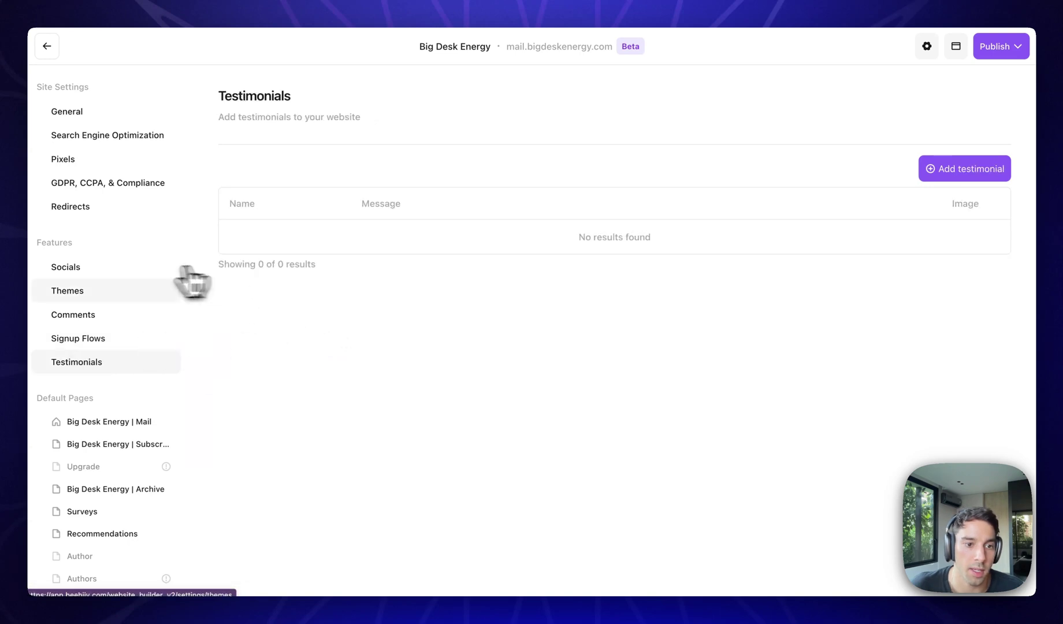
click(129, 312)
click(114, 289)
click(111, 277)
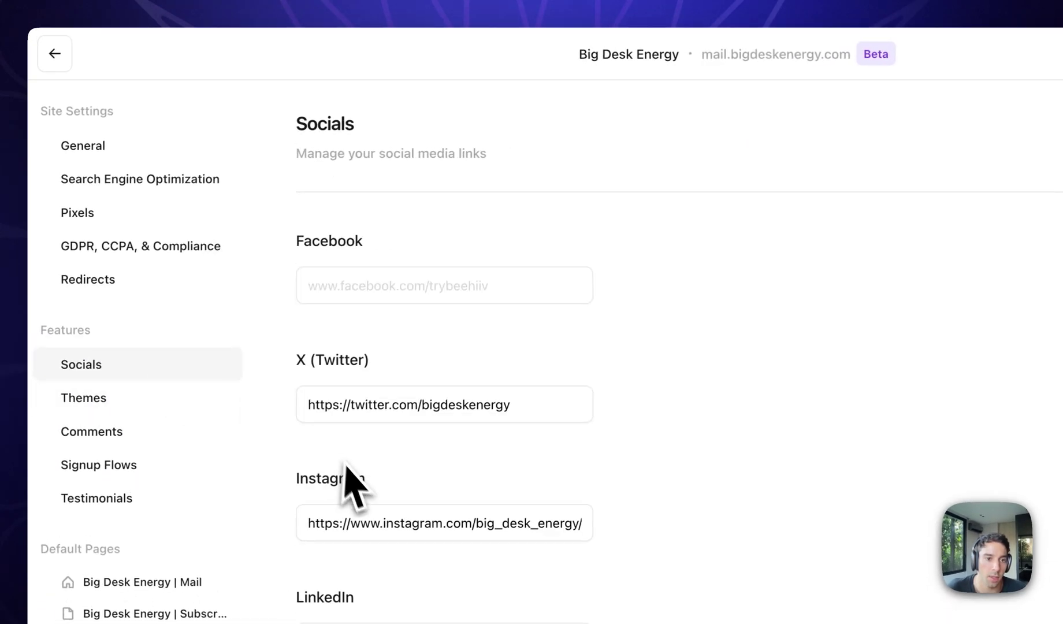
click(119, 283)
click(138, 251)
click(133, 234)
click(142, 179)
Return to General settings, then leave settings for the homepage editor.
scroll(266, 280, down, 5)
scroll(249, 263, up, 5)
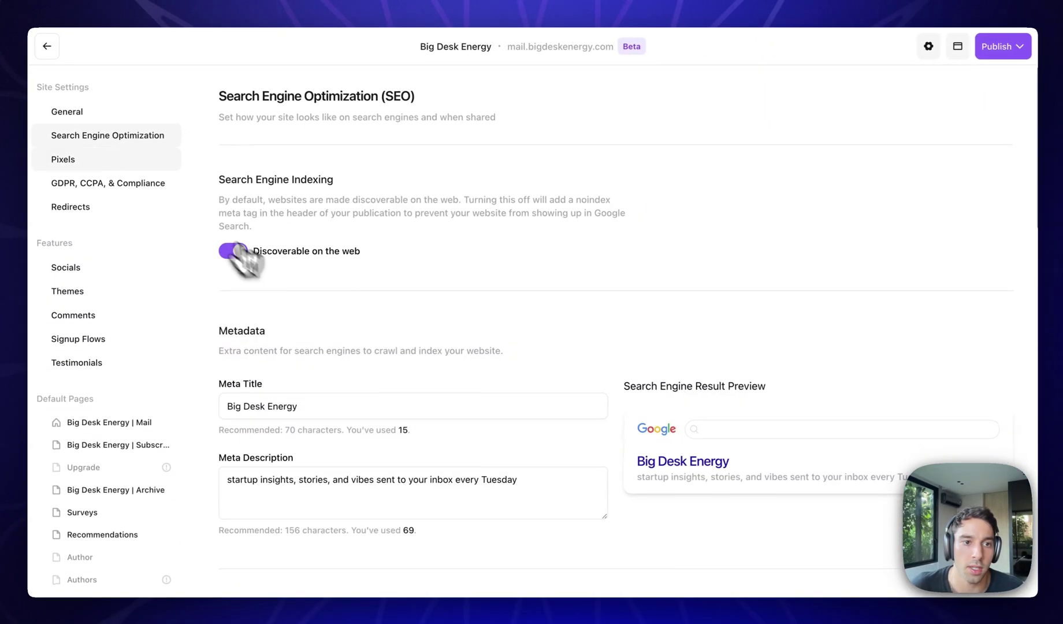
click(67, 111)
scroll(303, 206, down, 5)
scroll(304, 206, up, 5)
click(53, 47)
scroll(277, 364, down, 5)
scroll(278, 366, up, 5)
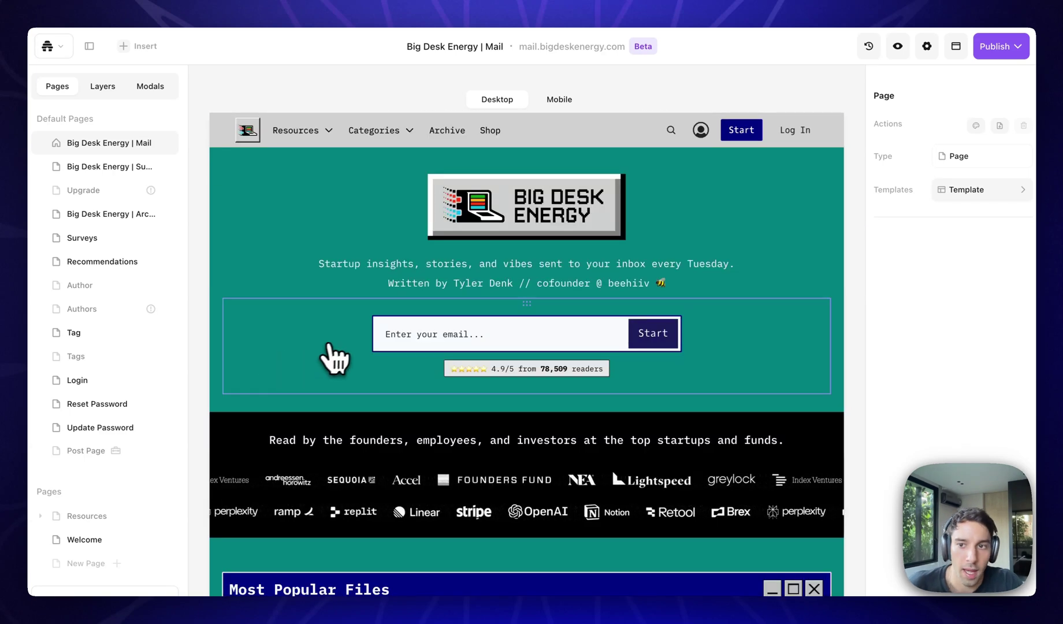
Preview the draft site and try the Mail panel's email signup field.
click(1000, 46)
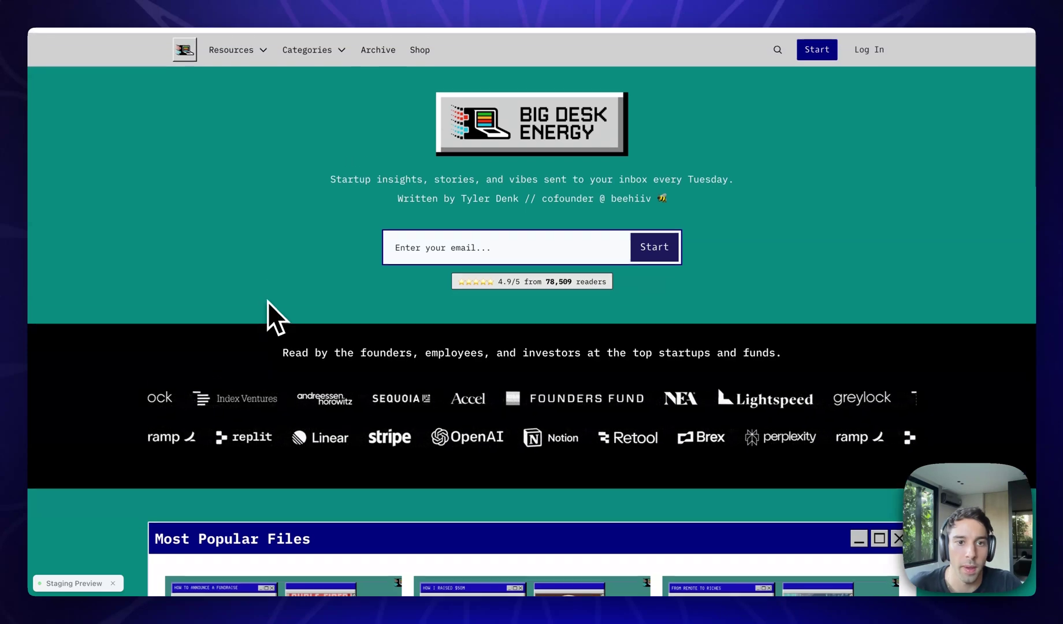
scroll(267, 301, down, 10)
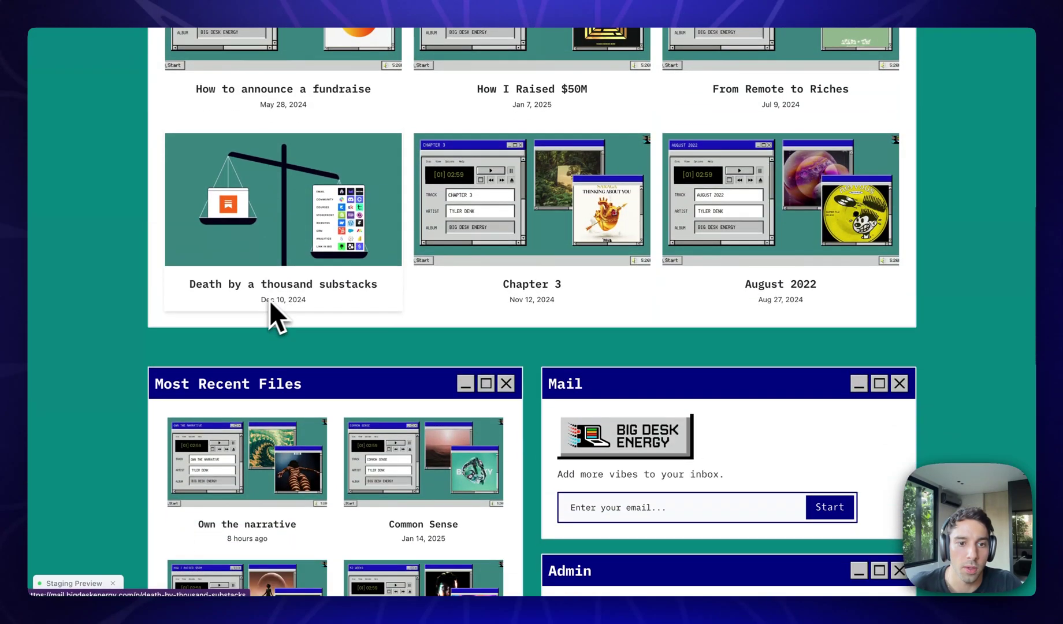
scroll(404, 359, down, 3)
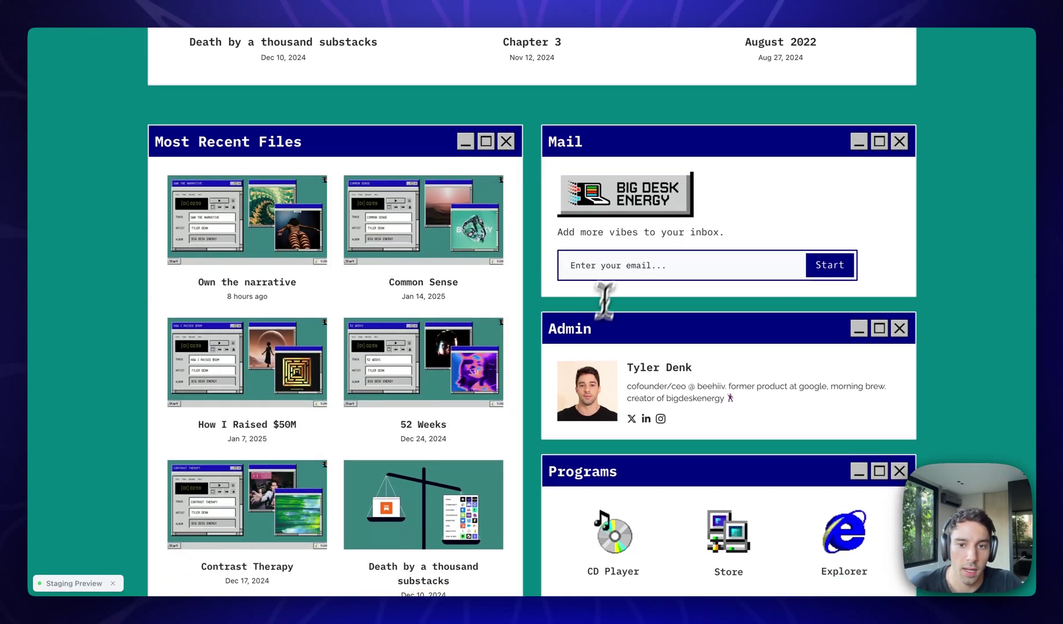
click(598, 268)
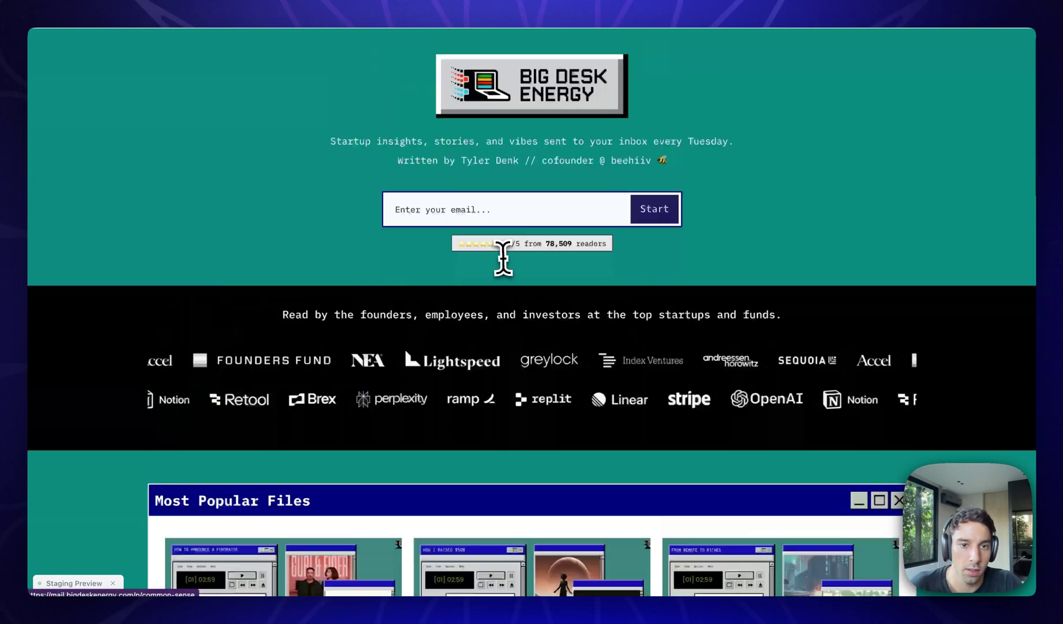
scroll(315, 90, up, 1)
Visit the Resources > beehiiv Seed Deck page and the Milestones category page.
click(231, 43)
click(242, 87)
scroll(456, 341, down, 5)
scroll(472, 361, up, 6)
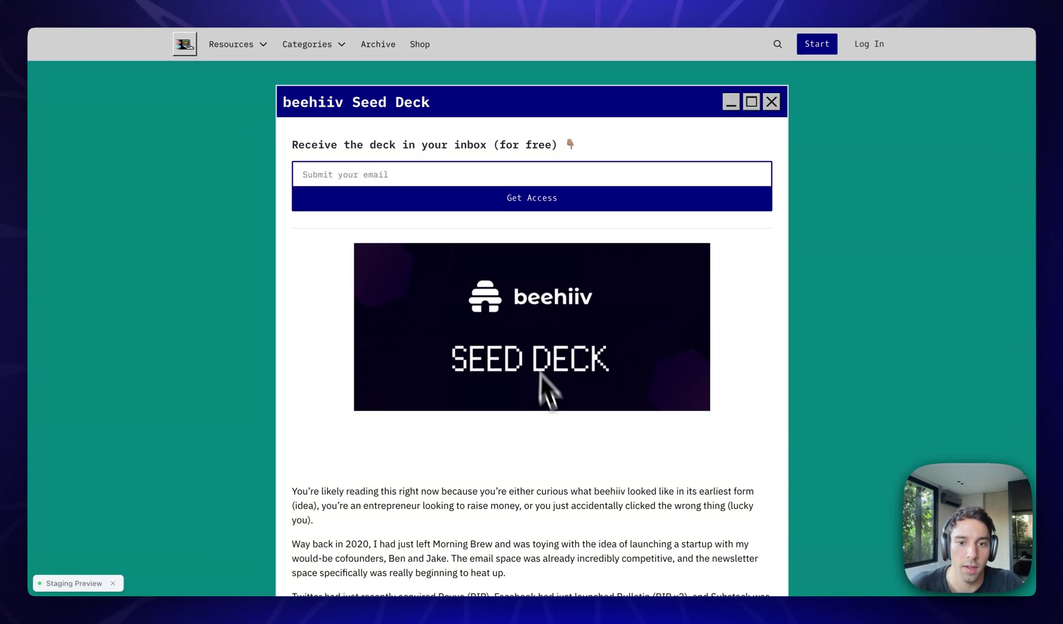
mouse_move(341, 36)
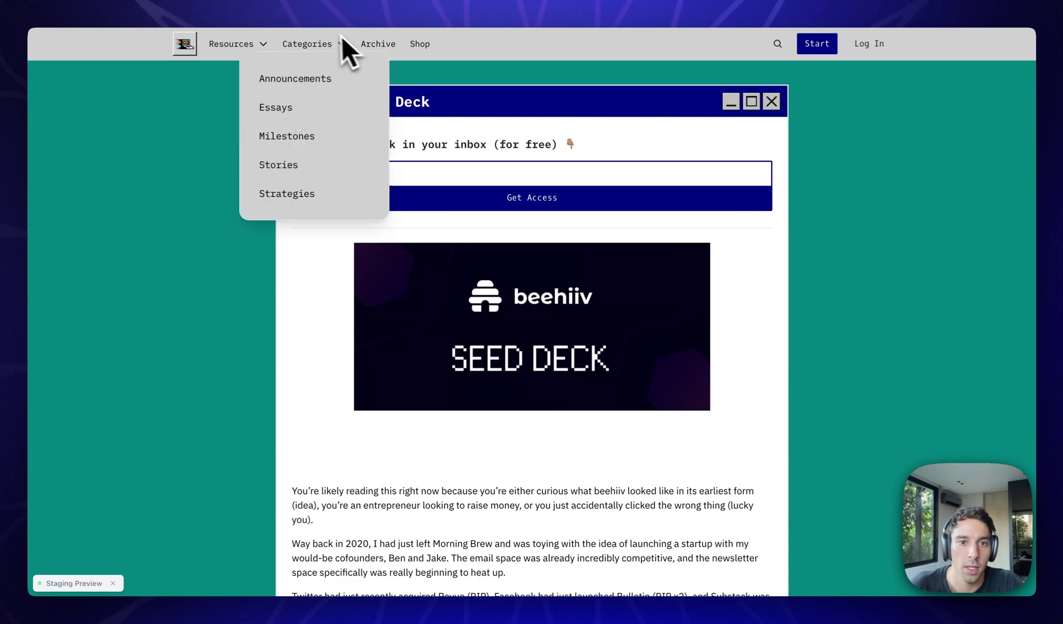
click(282, 137)
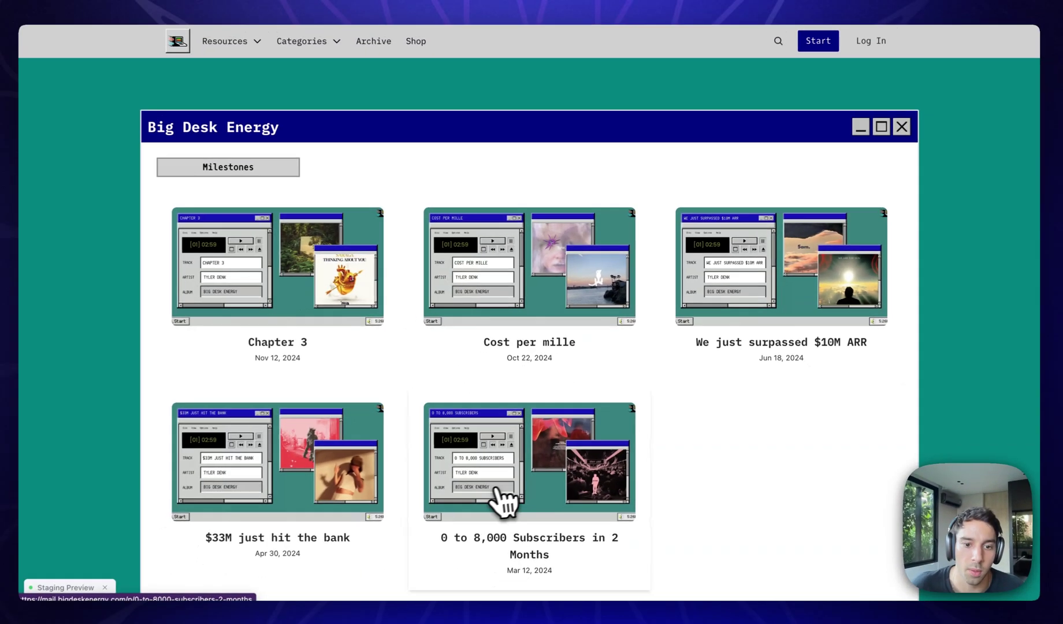
scroll(505, 502, down, 3)
scroll(261, 360, up, 4)
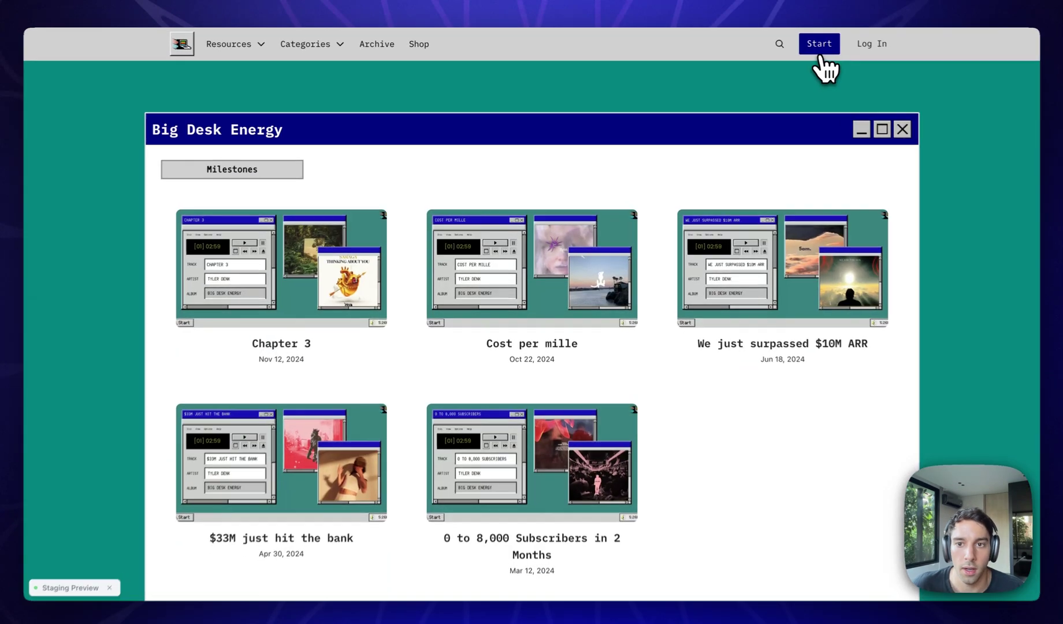
Open and close the subscribe dialog and the login dialog, trying the password method.
click(826, 56)
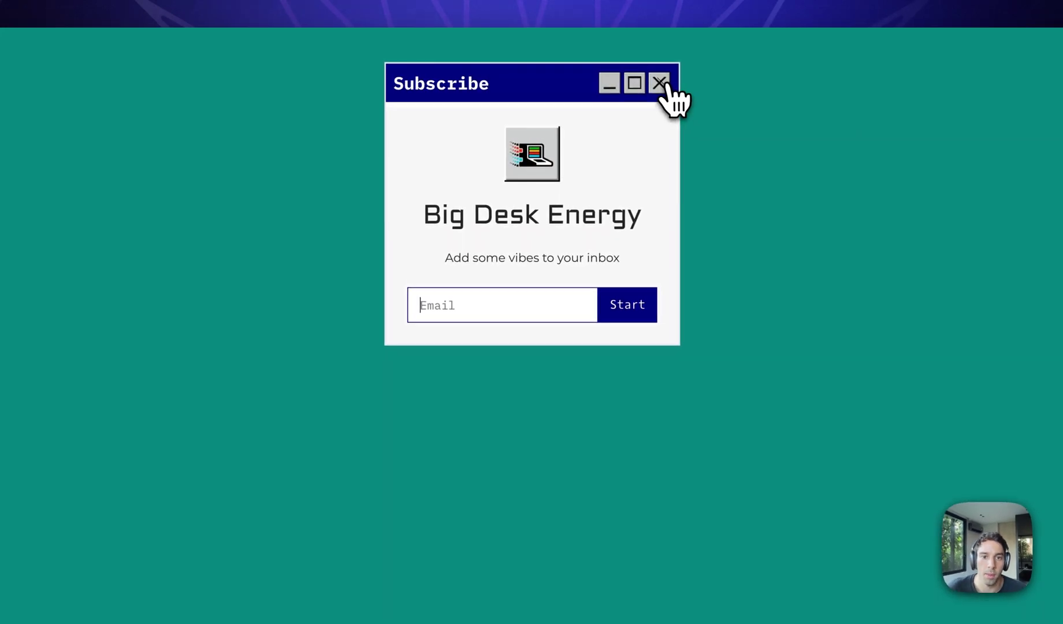
click(664, 84)
click(944, 49)
click(579, 327)
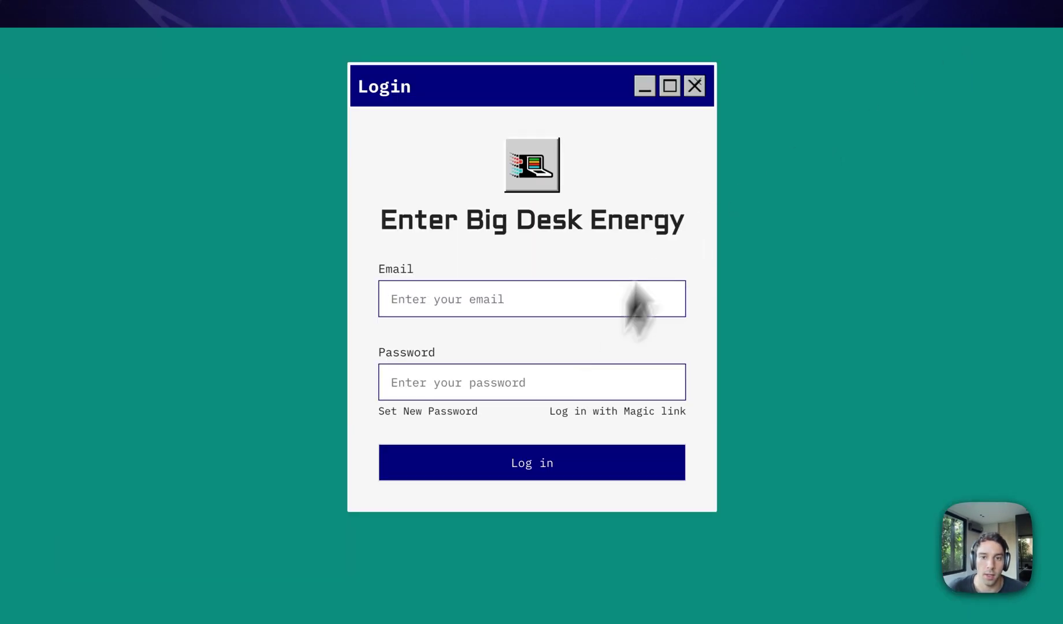
click(696, 85)
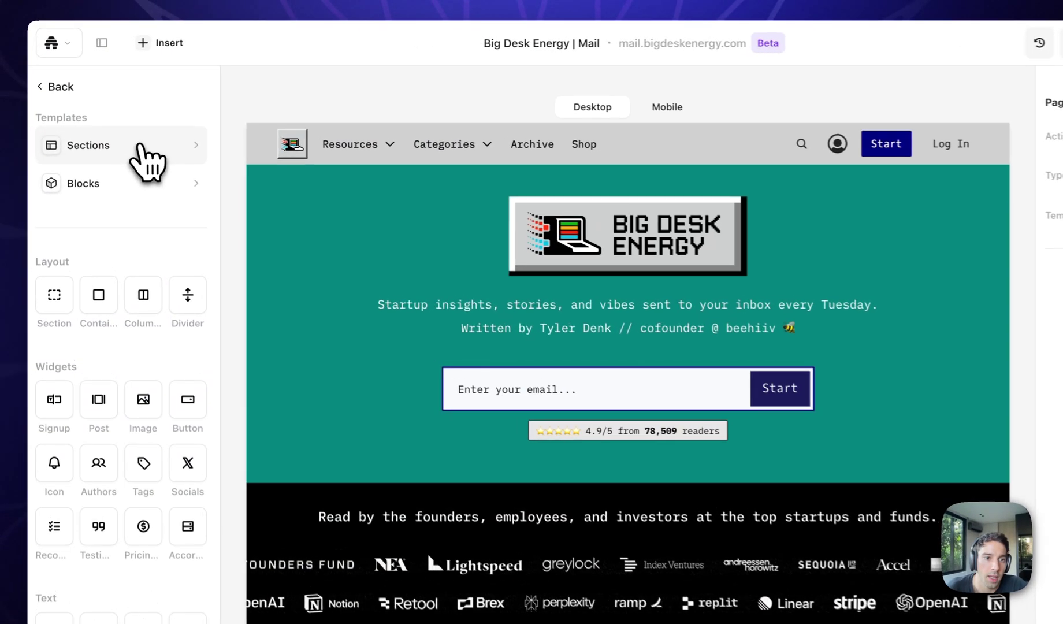
click(139, 147)
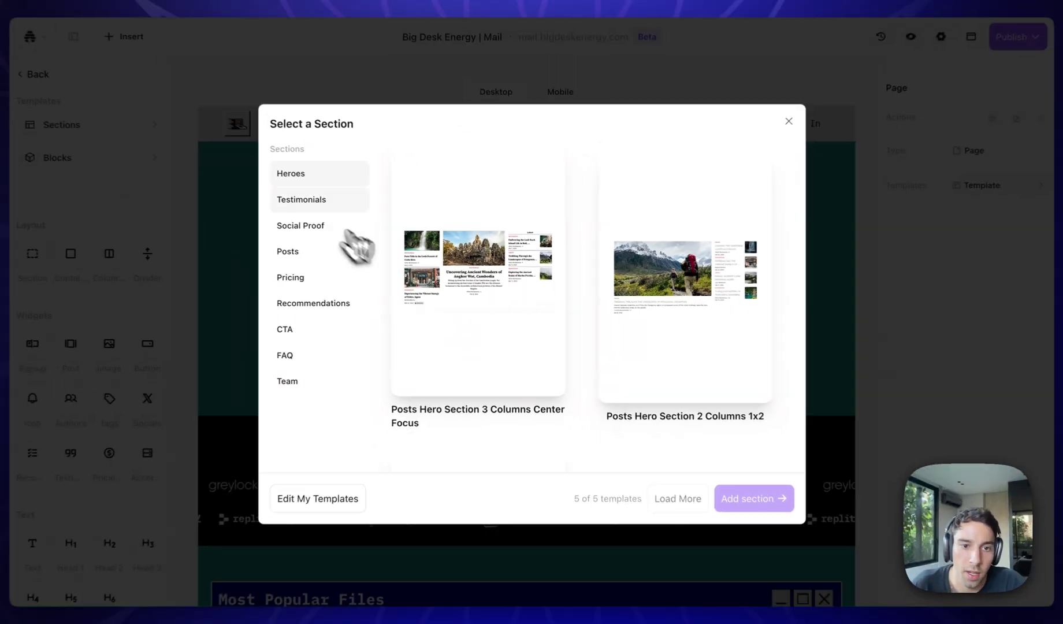
click(285, 186)
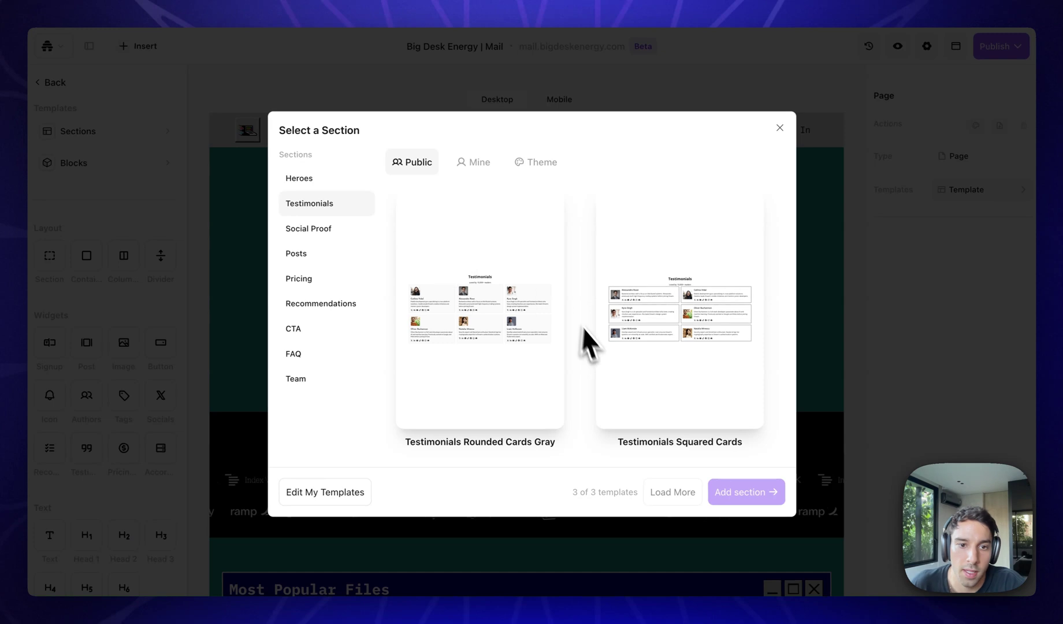
scroll(586, 338, down, 1)
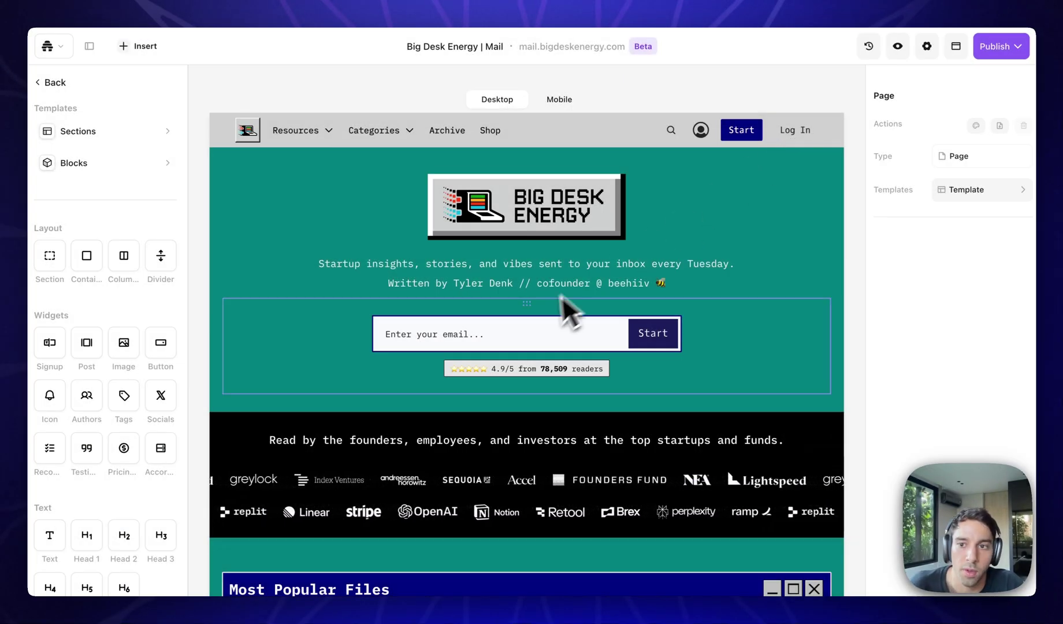
scroll(543, 307, down, 10)
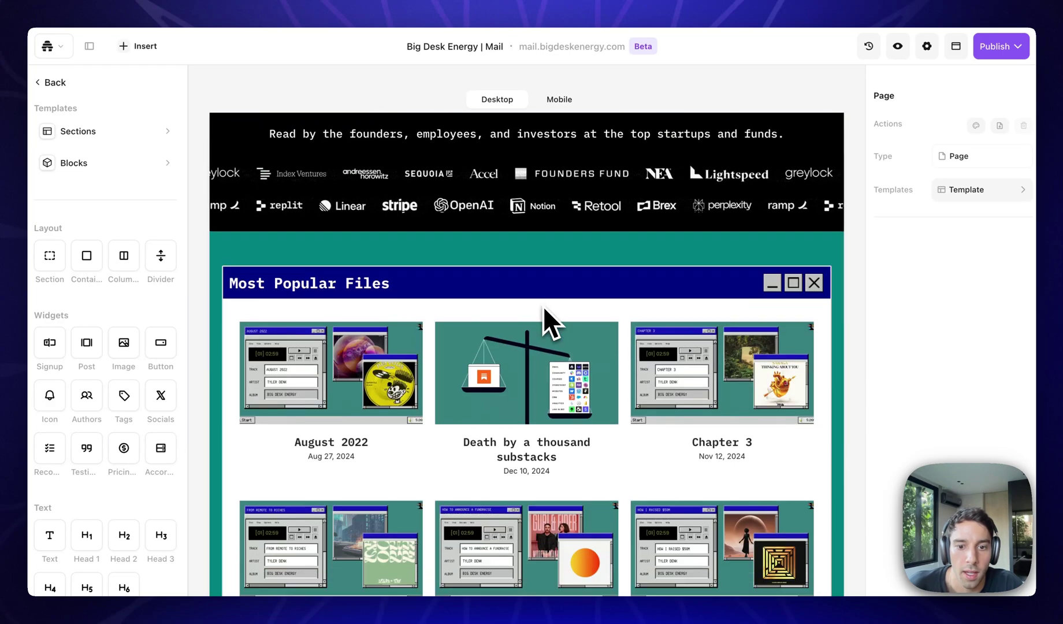
scroll(543, 306, up, 10)
scroll(543, 305, up, 1)
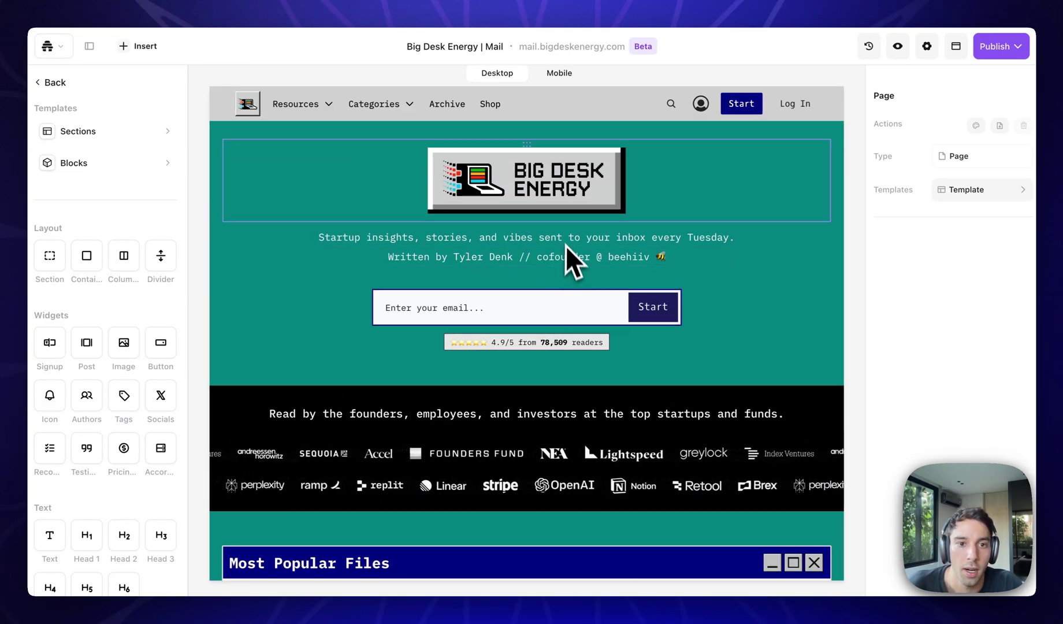